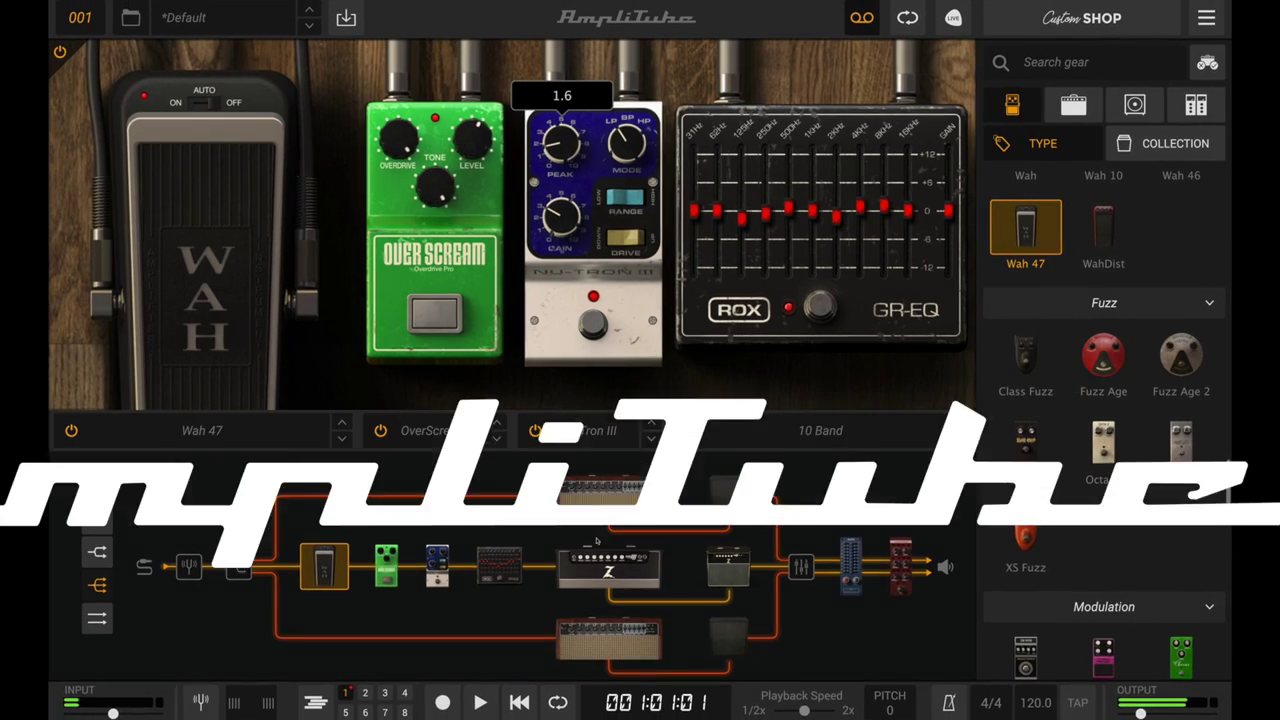
Step: Inspect the Z amp head and the rack effects module in the current chain
click(600, 560)
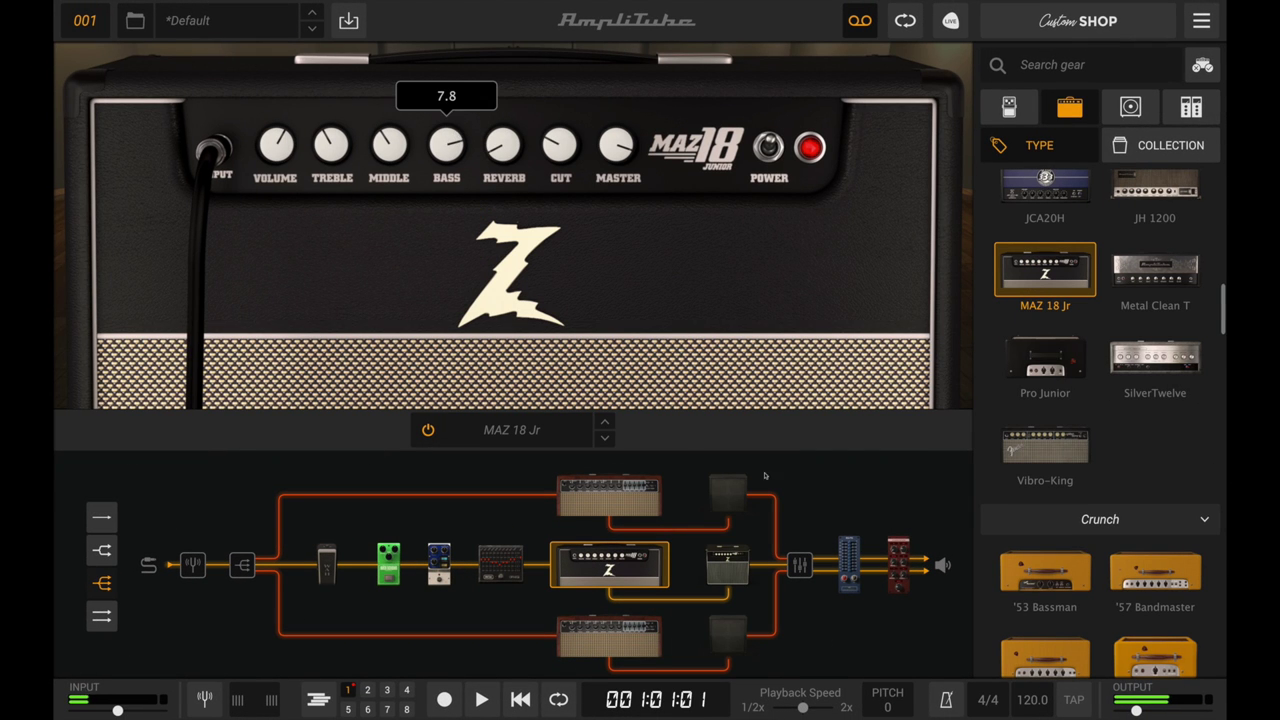
click(848, 565)
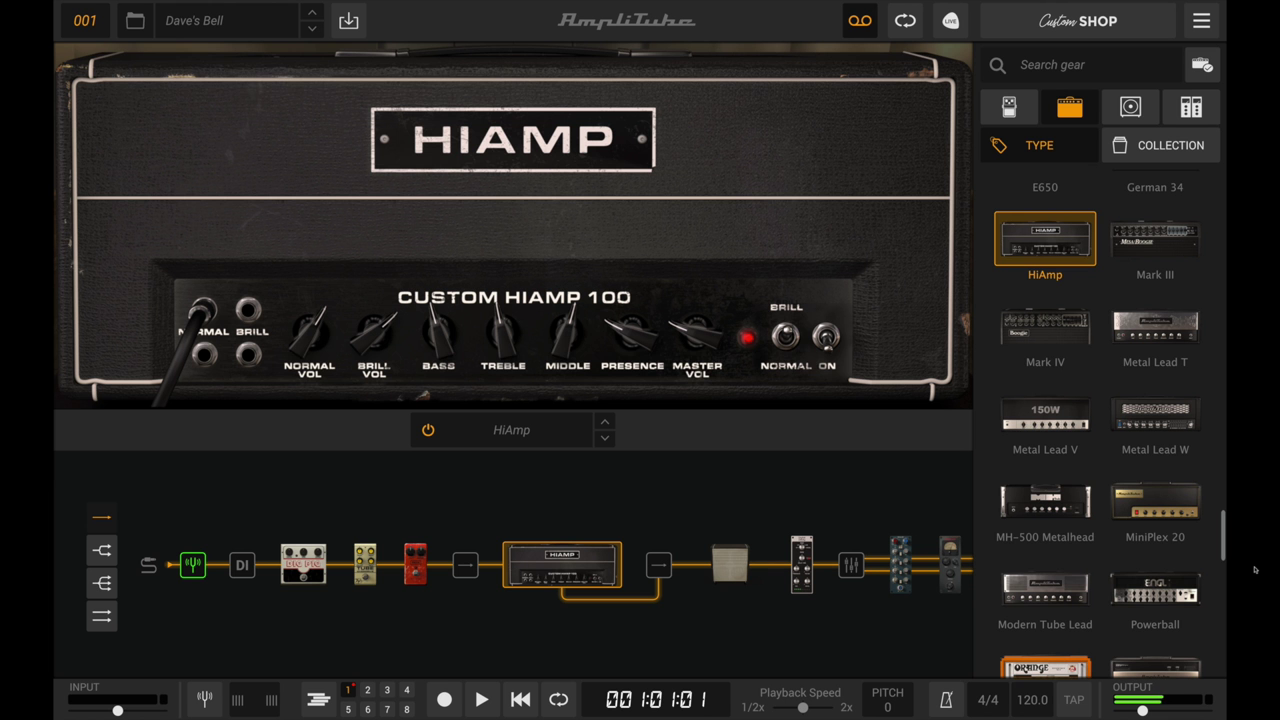
Step: Split the chain into two cabinet paths, enable the DI branch, and add a parallel Leslie path
click(660, 575)
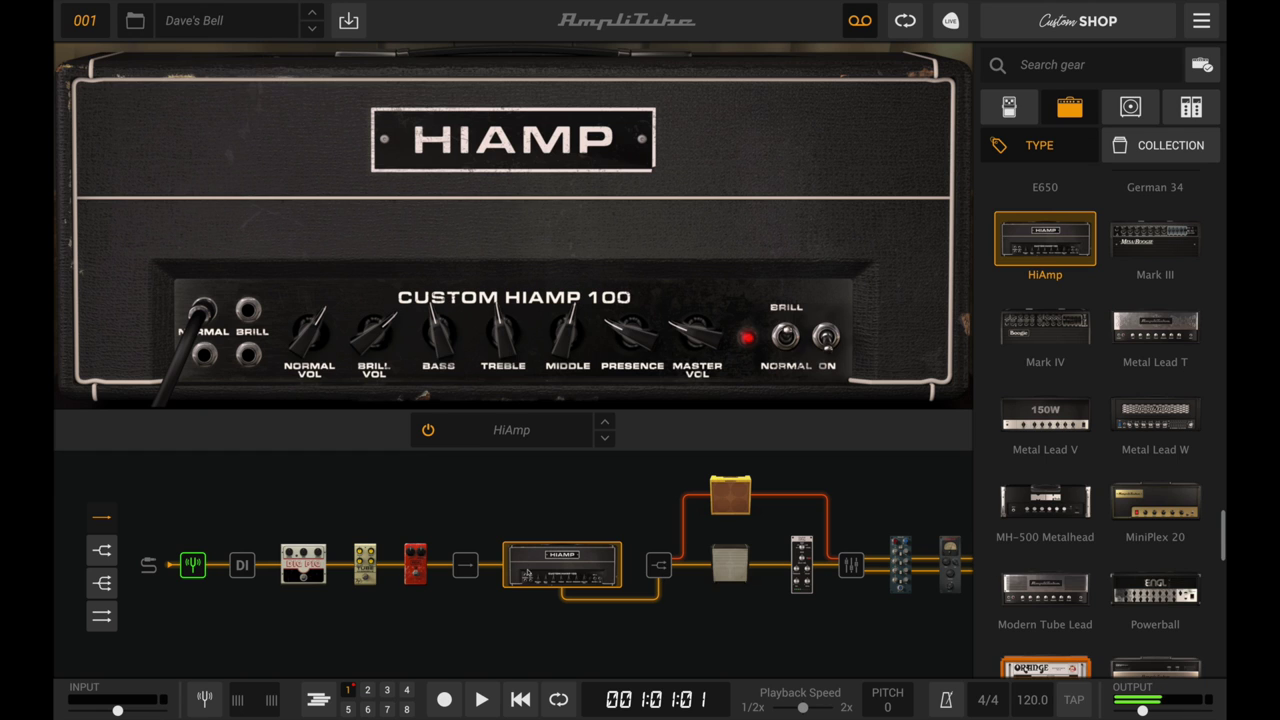
click(242, 566)
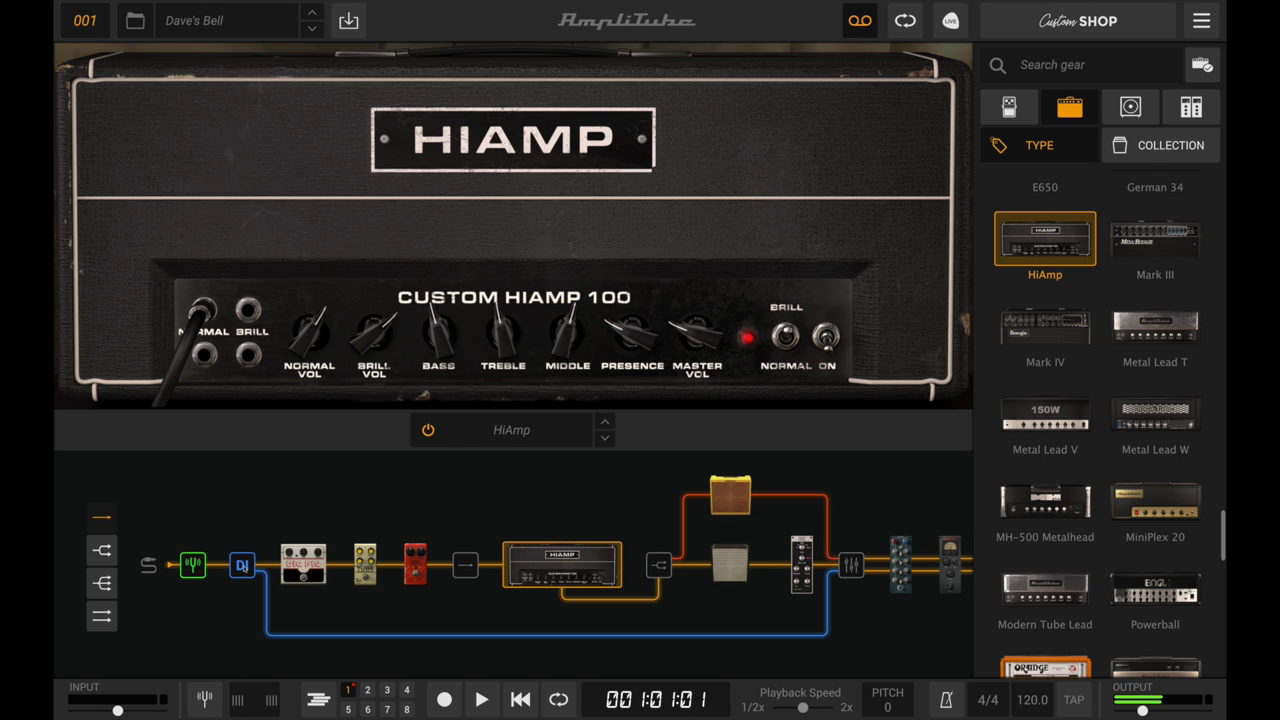
click(390, 570)
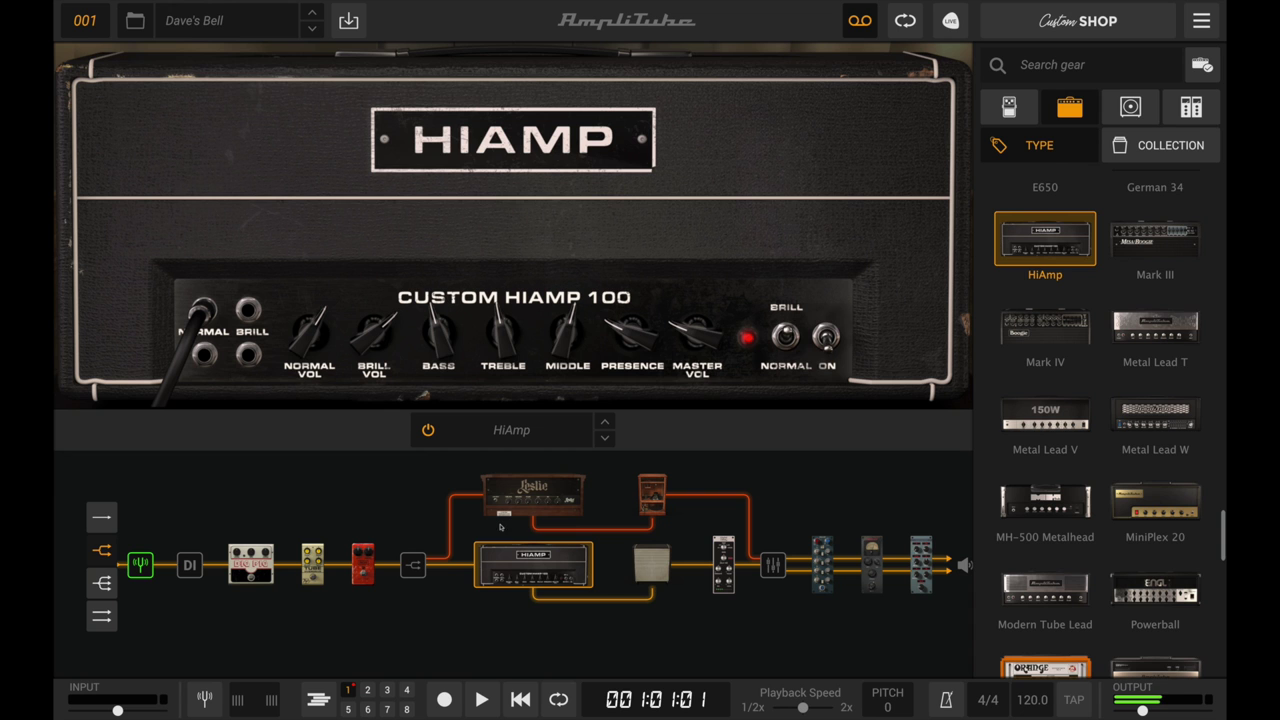
Step: Inspect the Leslie 3300W amp and 122 cabinet, and place the Eq PG rack module
click(520, 496)
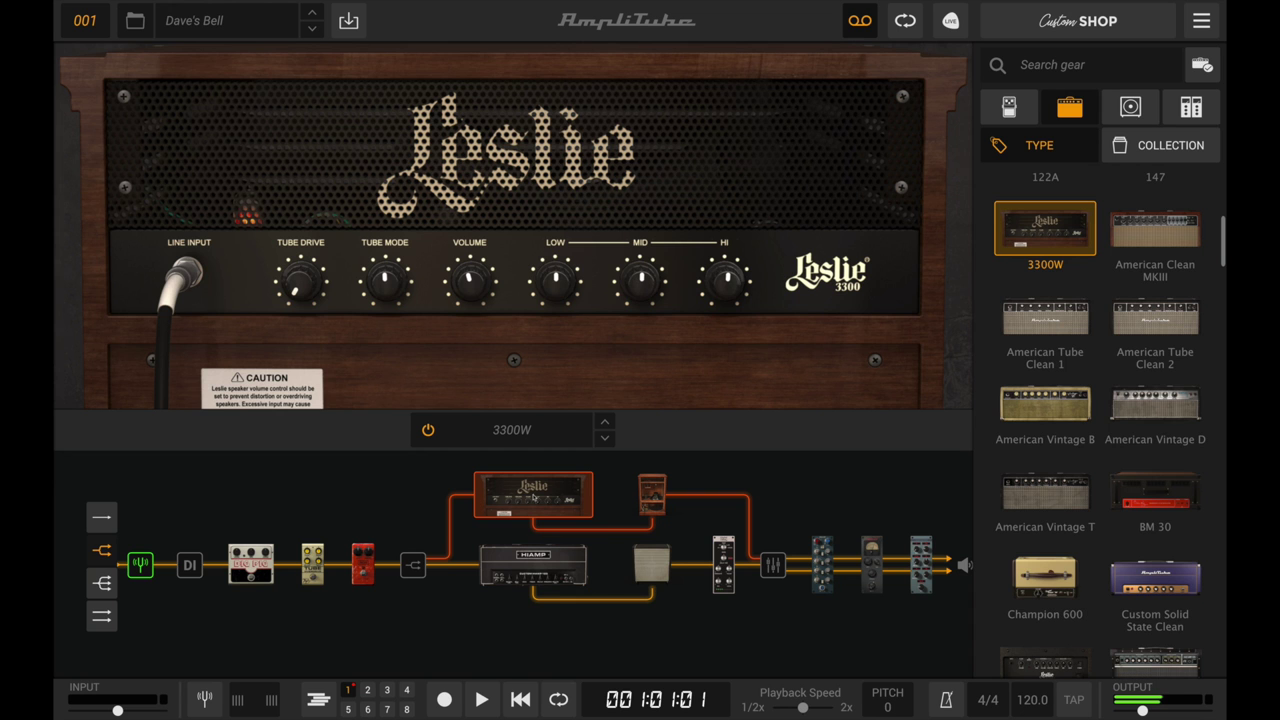
click(650, 493)
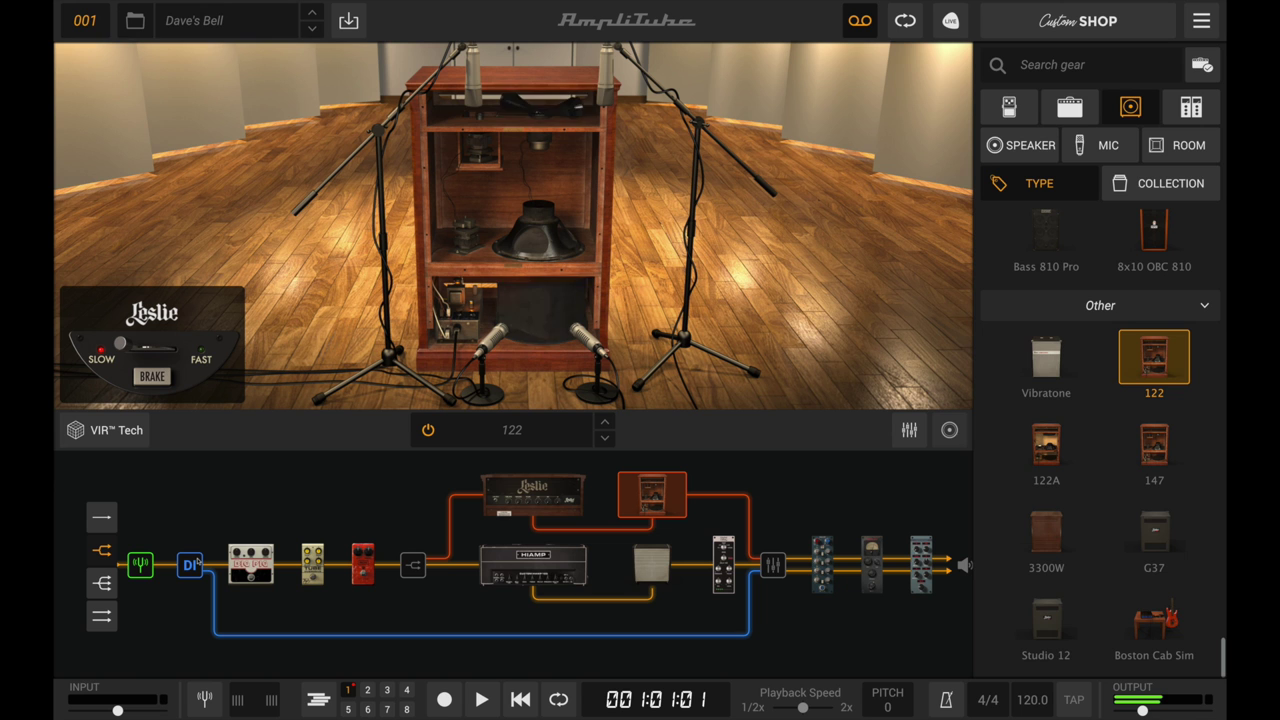
click(1190, 107)
mouse_move(1099, 380)
mouse_down()
mouse_move(887, 473)
mouse_move(845, 545)
mouse_up()
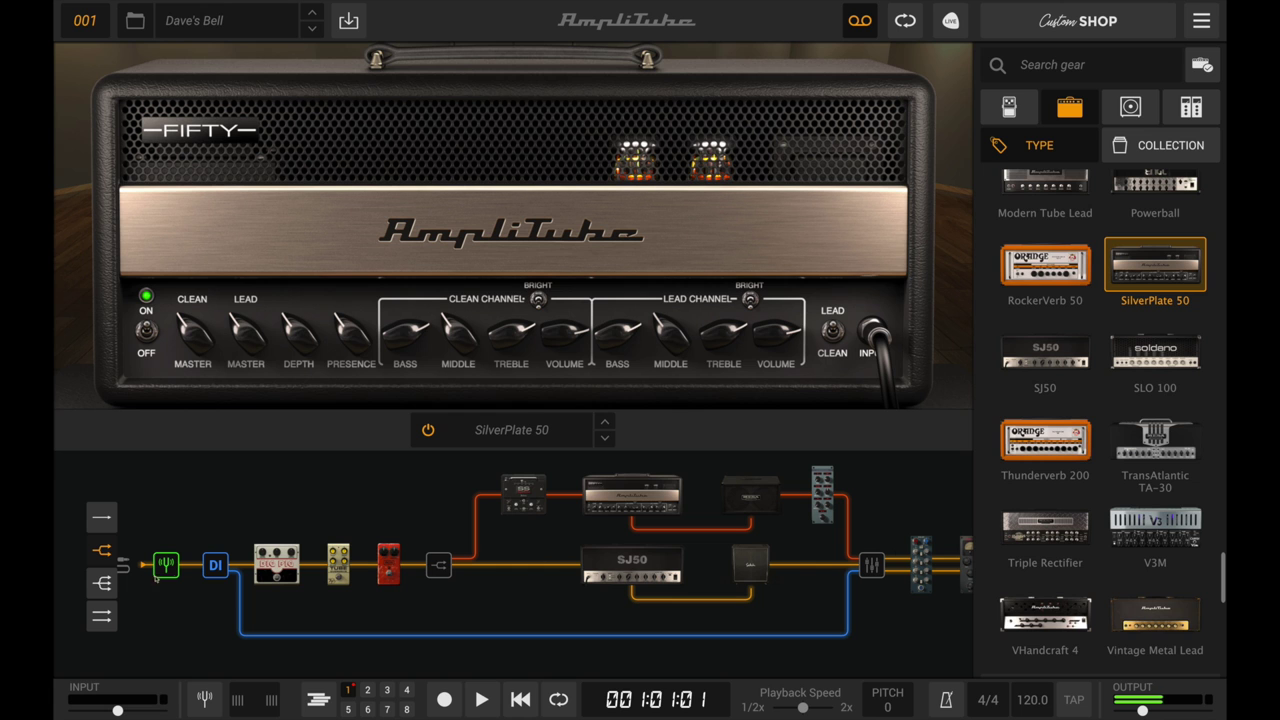
Step: Split into three amp paths and inspect the SJ50, SilverPlate 50, Dcomp and rack module
click(114, 581)
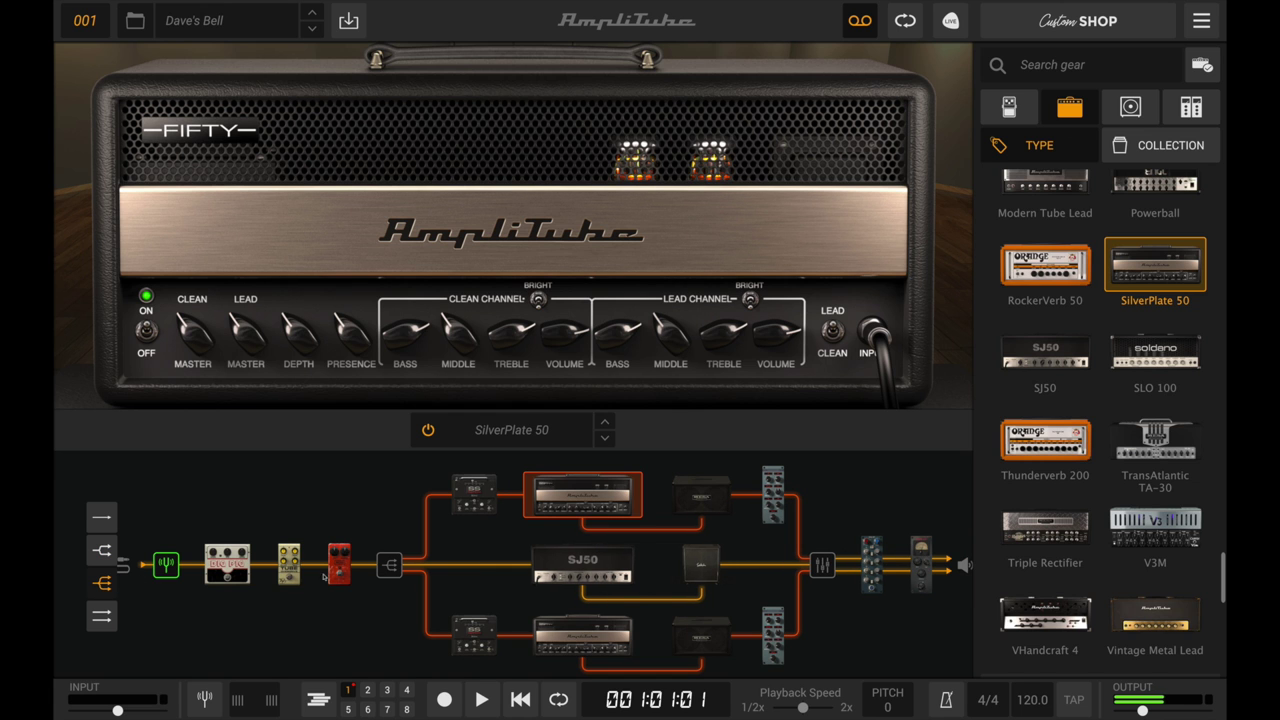
click(581, 565)
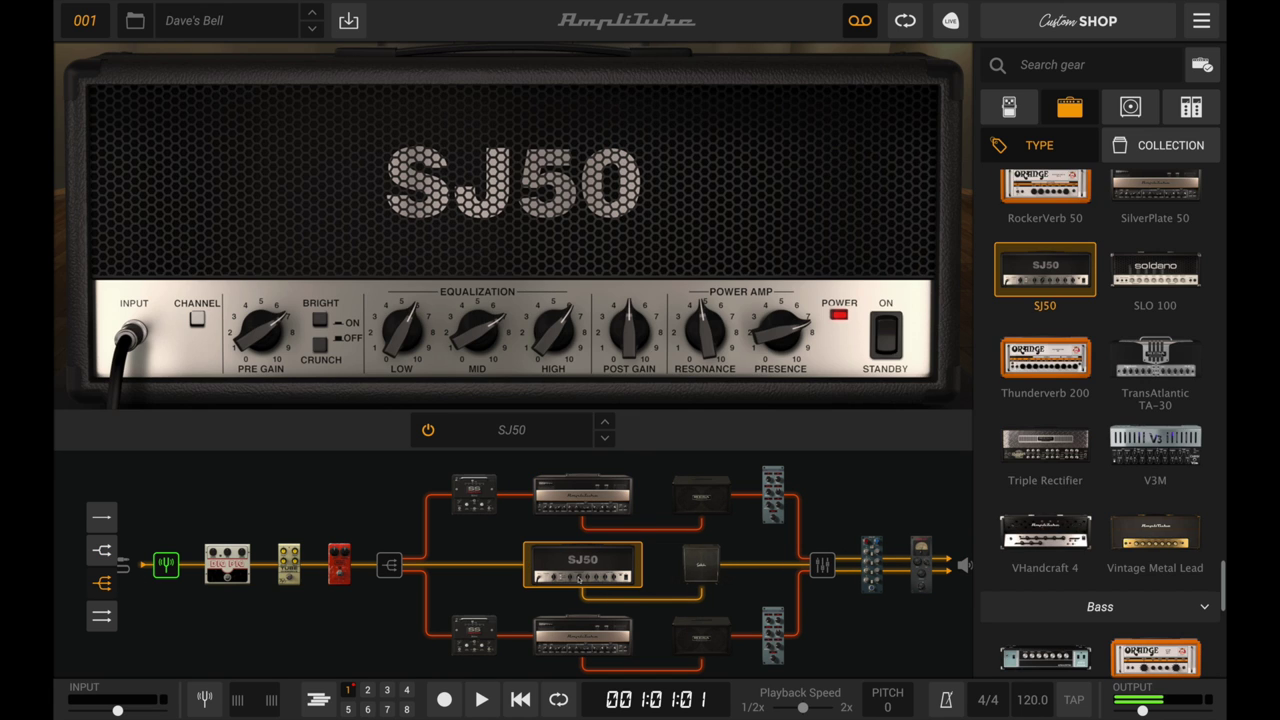
click(575, 628)
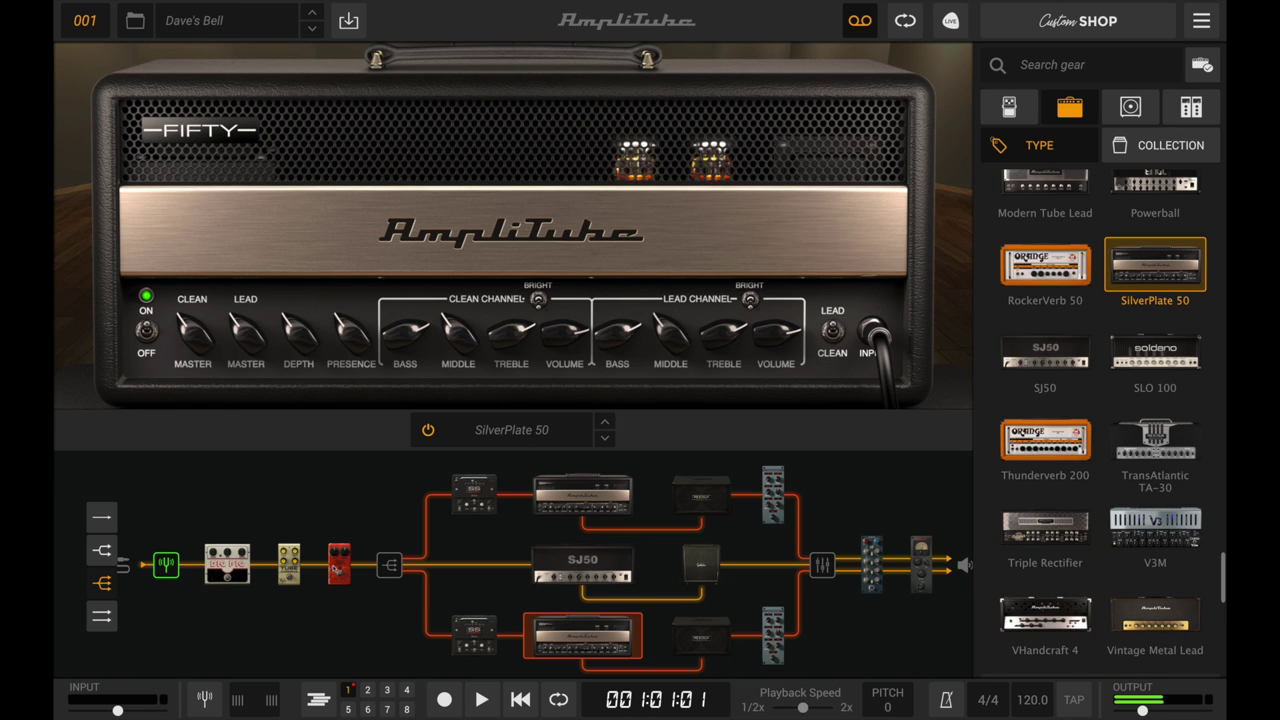
click(339, 565)
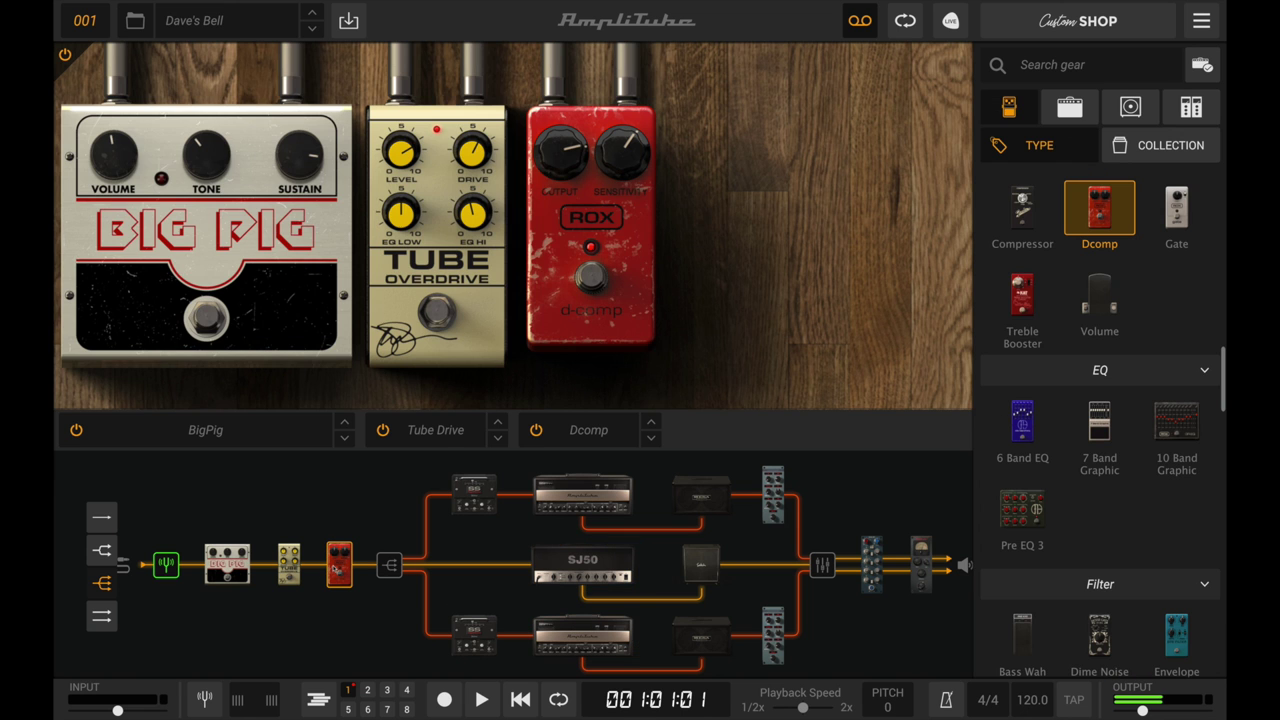
click(871, 570)
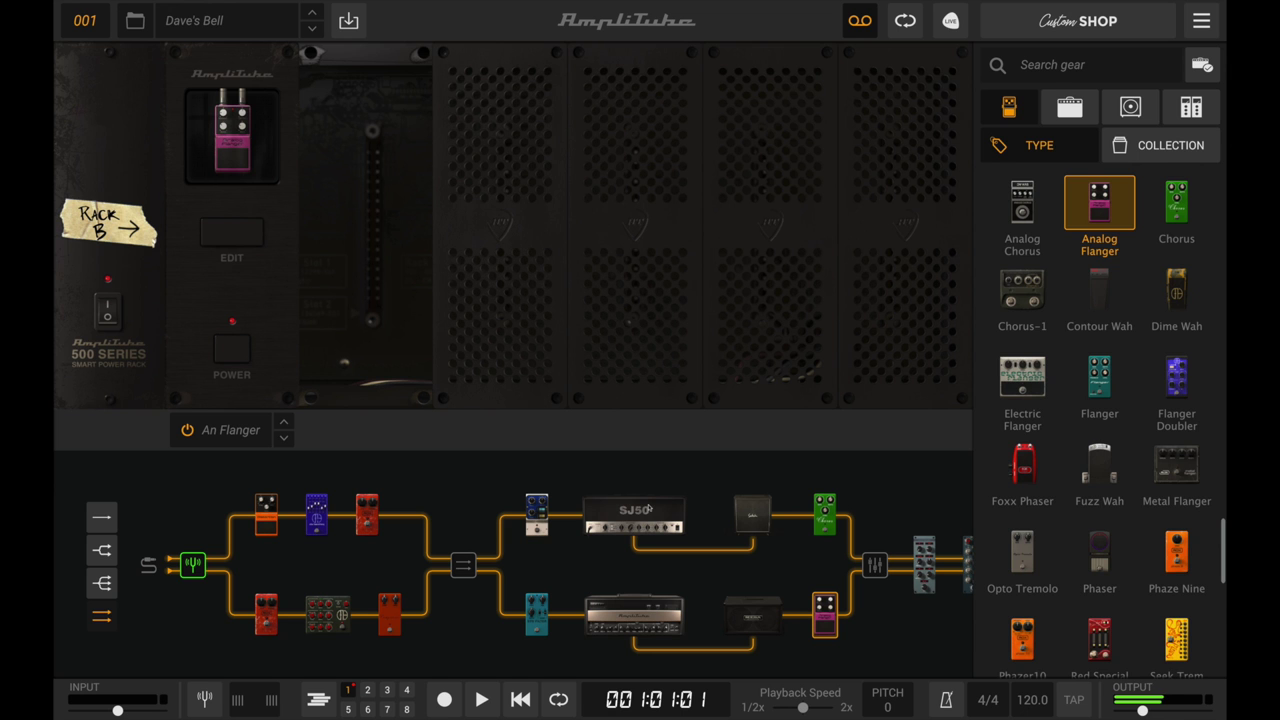
Step: Inspect the SJ50 and SilverPlate 50 amps, then scroll through the amp browser
click(648, 509)
click(638, 606)
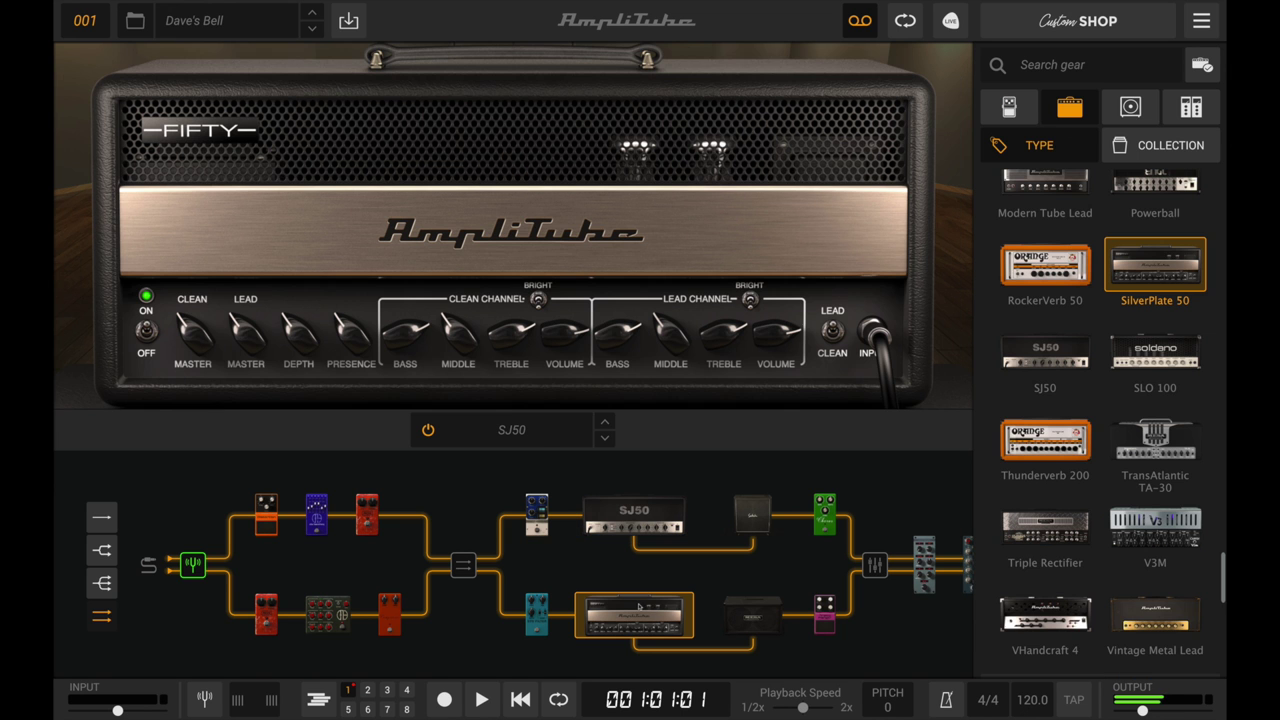
scroll(1145, 252, up, 3)
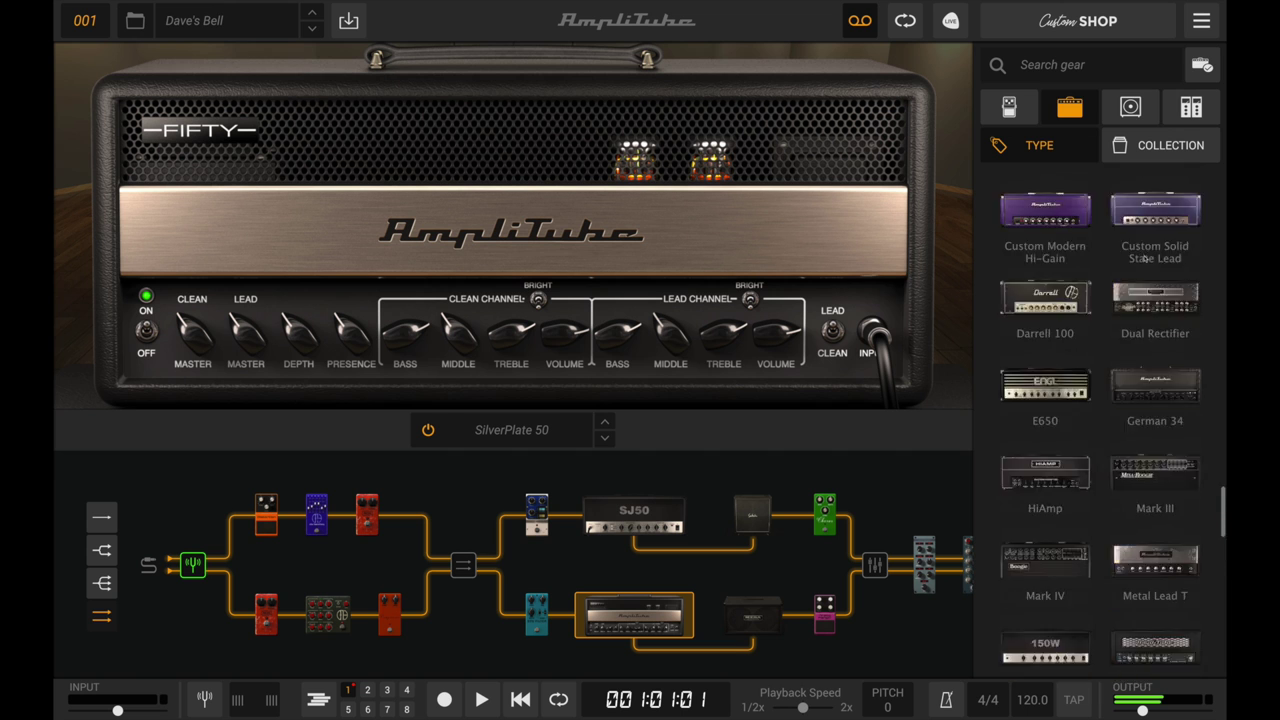
scroll(1145, 254, up, 3)
scroll(1145, 256, up, 3)
scroll(1145, 258, up, 3)
scroll(1144, 258, up, 3)
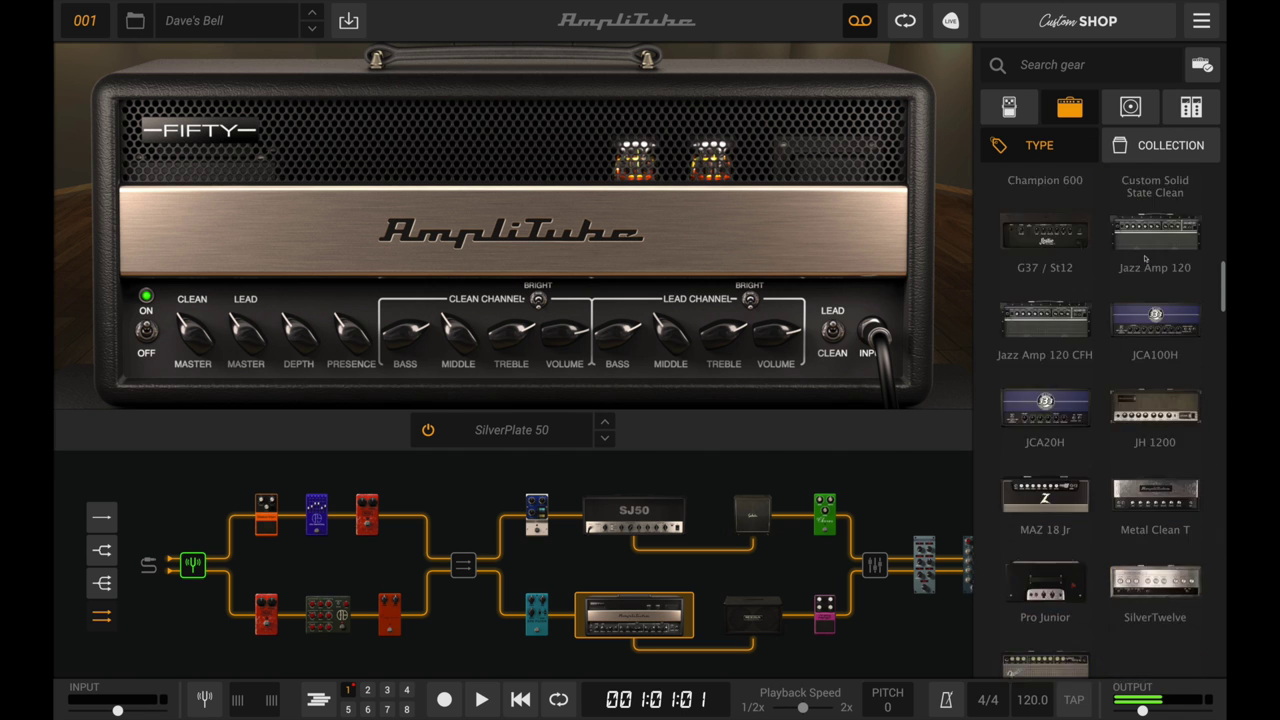
scroll(1144, 258, up, 3)
scroll(1145, 258, up, 3)
scroll(1145, 258, up, 3)
scroll(1145, 258, down, 3)
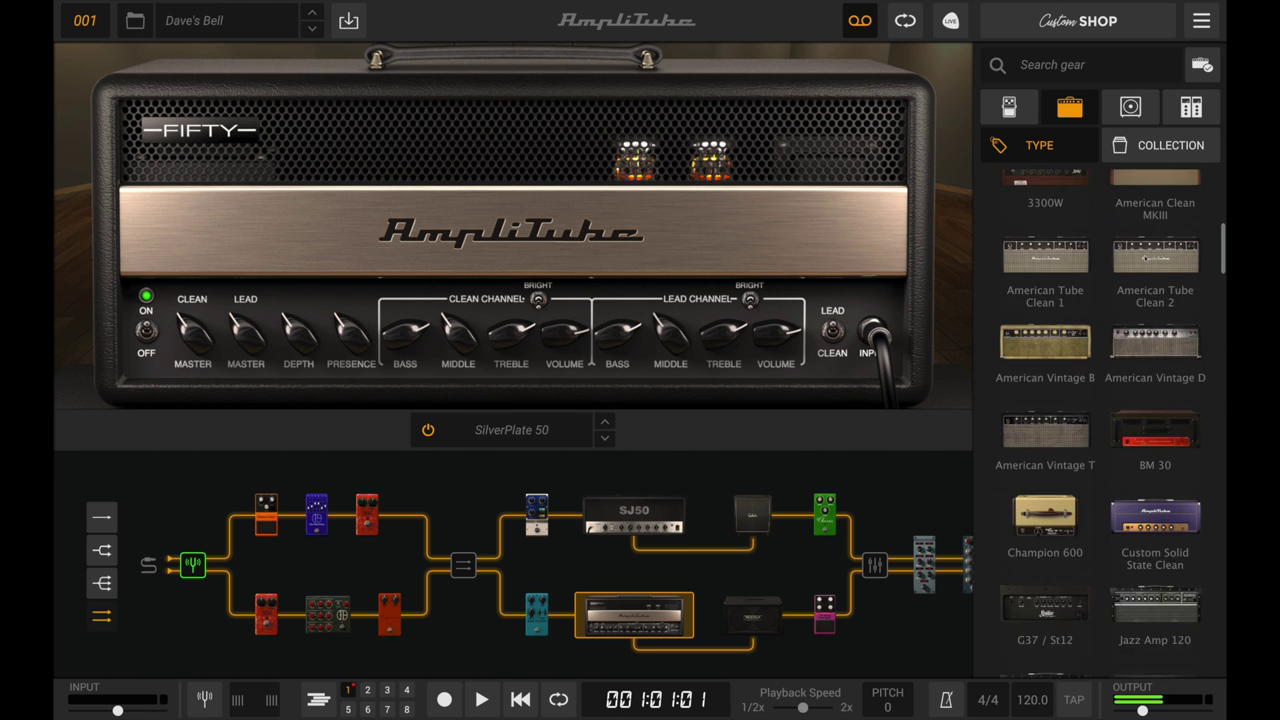
scroll(1147, 259, down, 2)
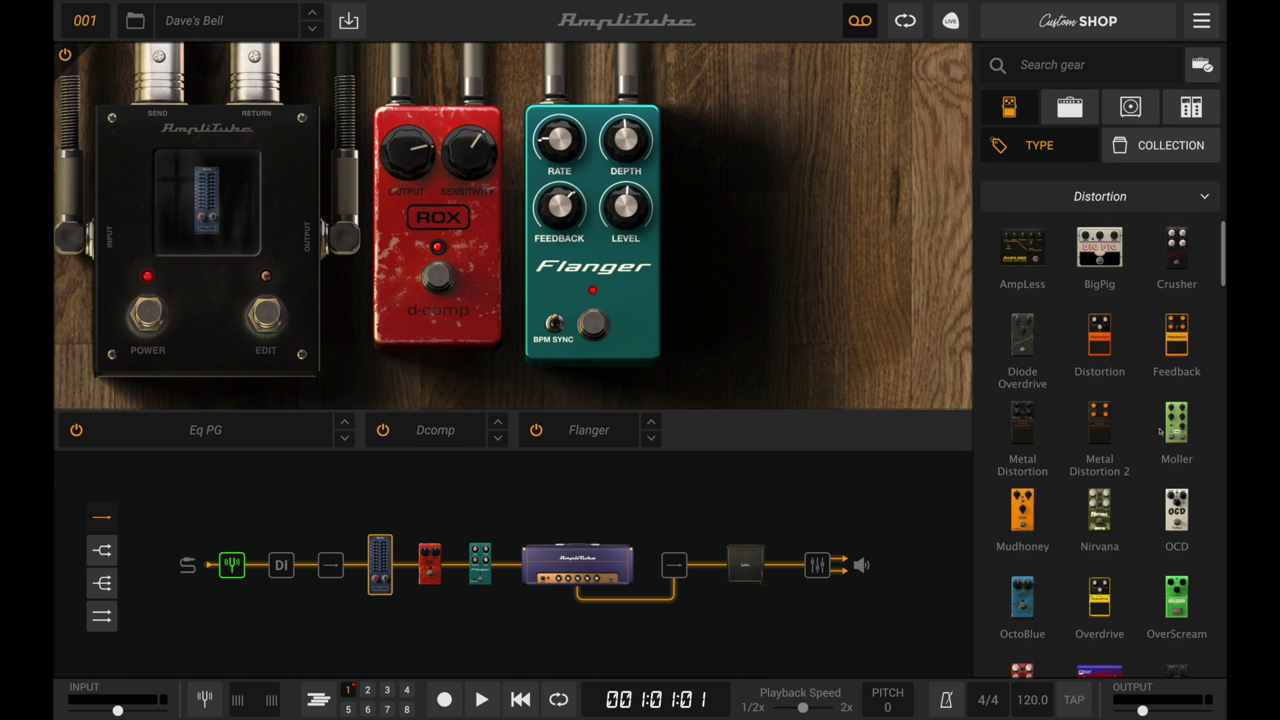
Step: Insert a Distortion pedal at the chain's start and set the DI tap just before the amp
drag(1103, 357, 357, 567)
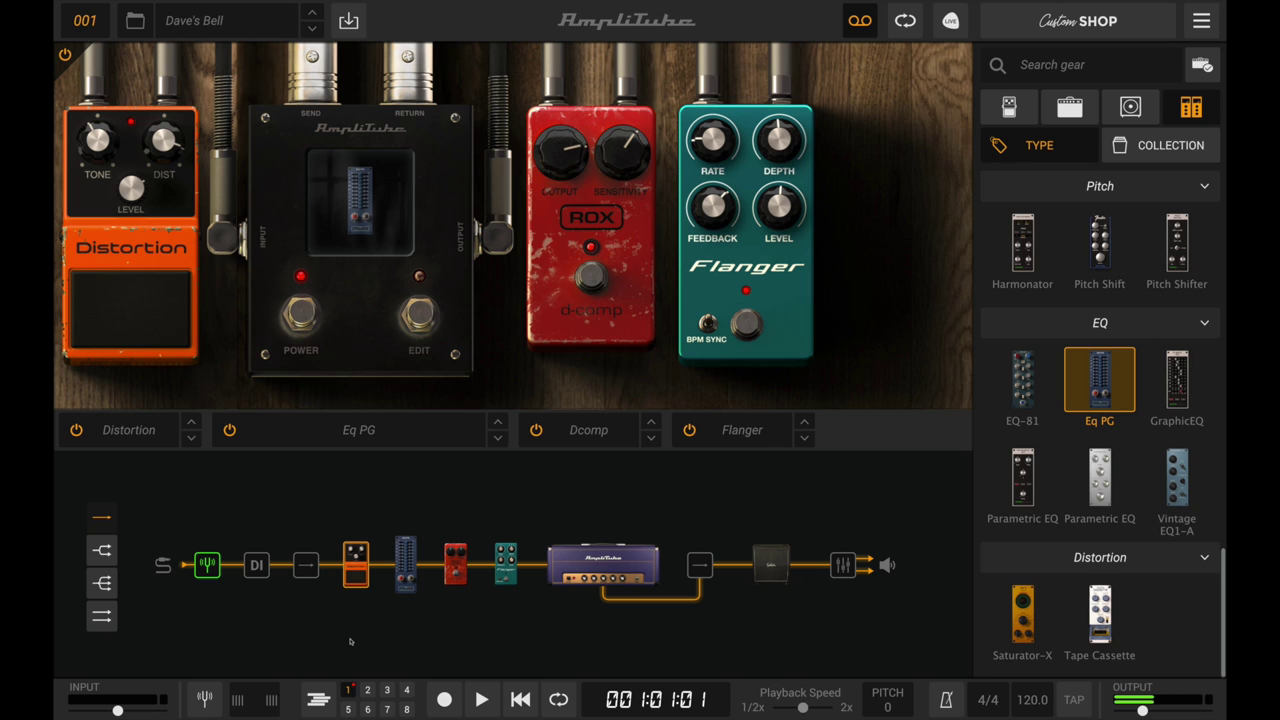
click(265, 572)
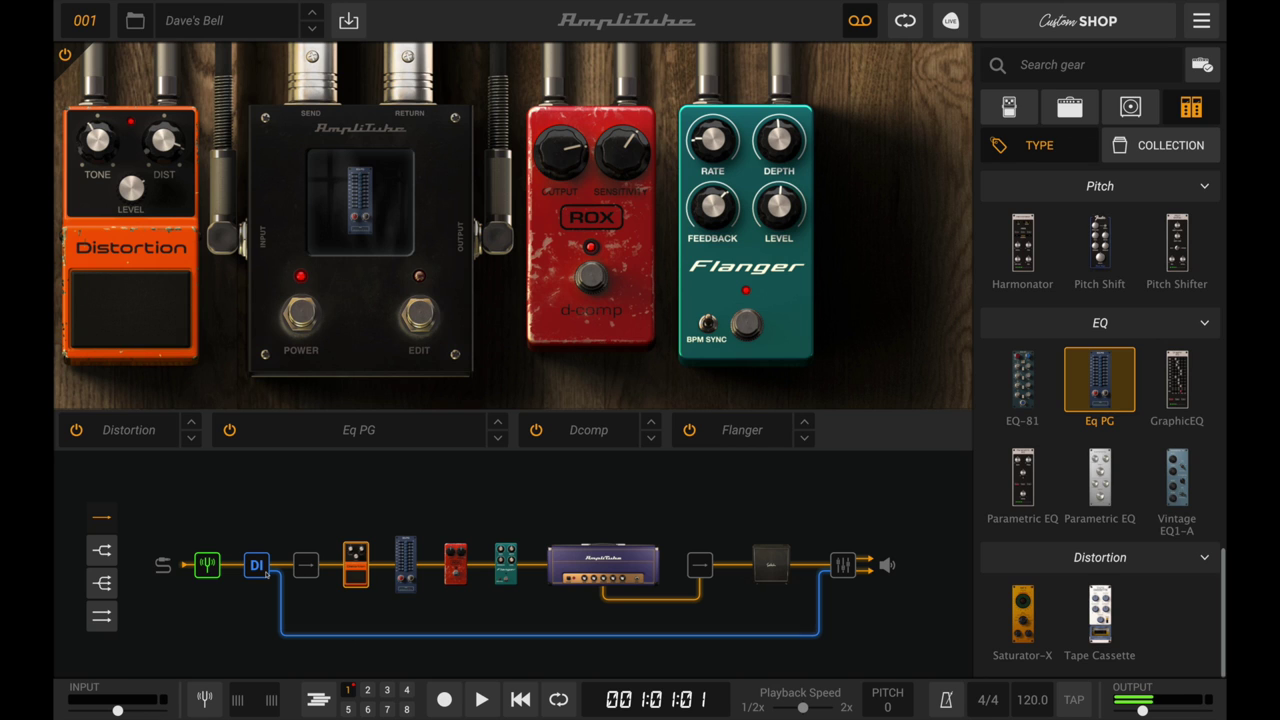
click(266, 572)
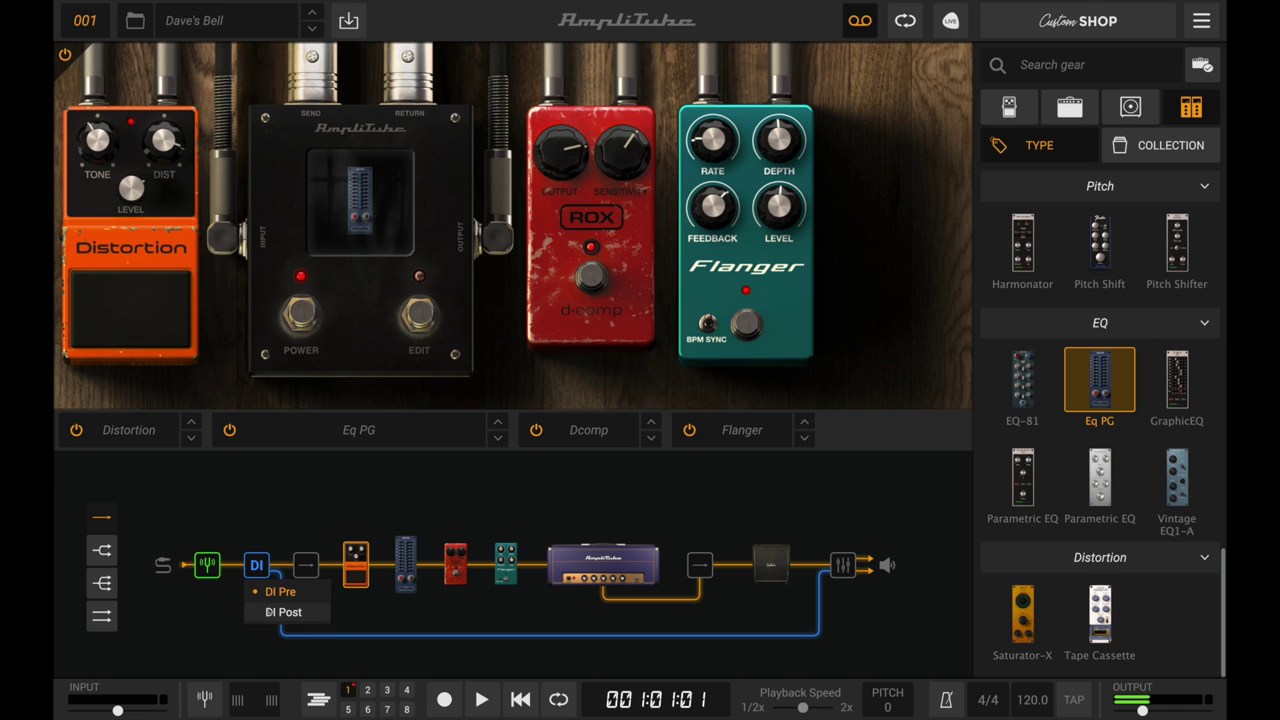
click(268, 610)
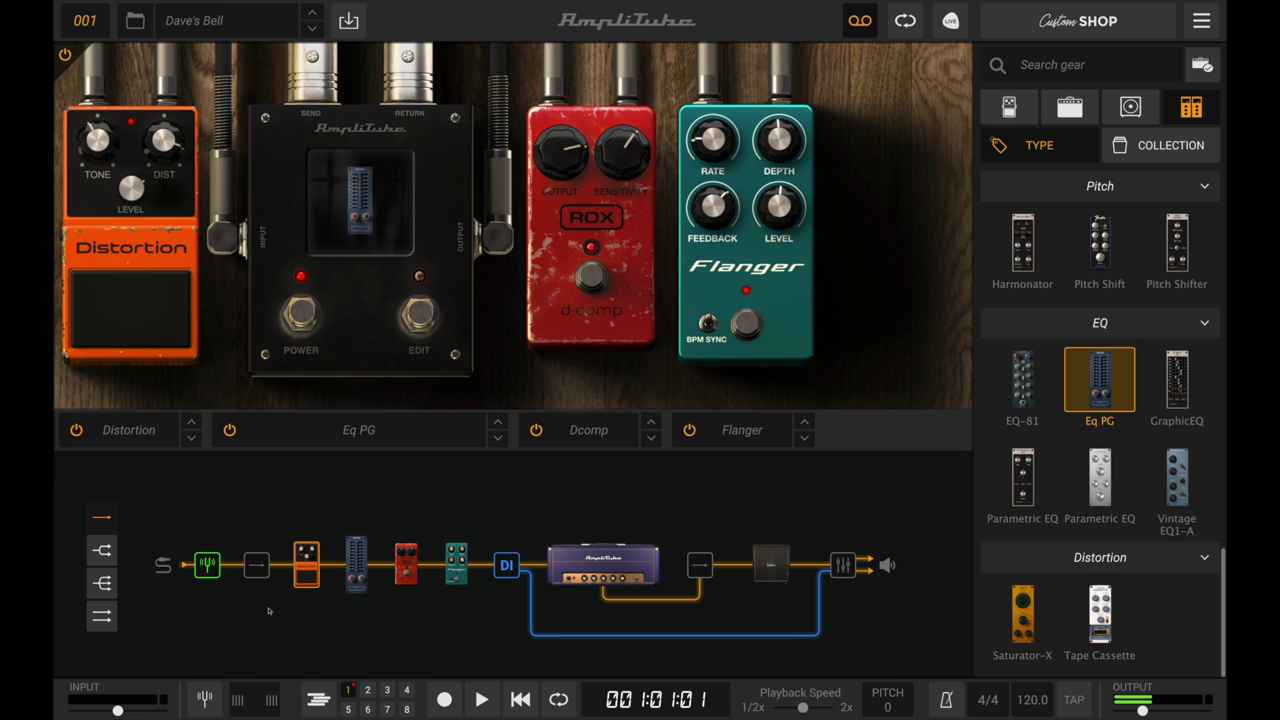
Step: Reposition Eq PG, Flanger and Dcomp, then add Vintage EQ1-A at the chain's end
drag(356, 565, 647, 598)
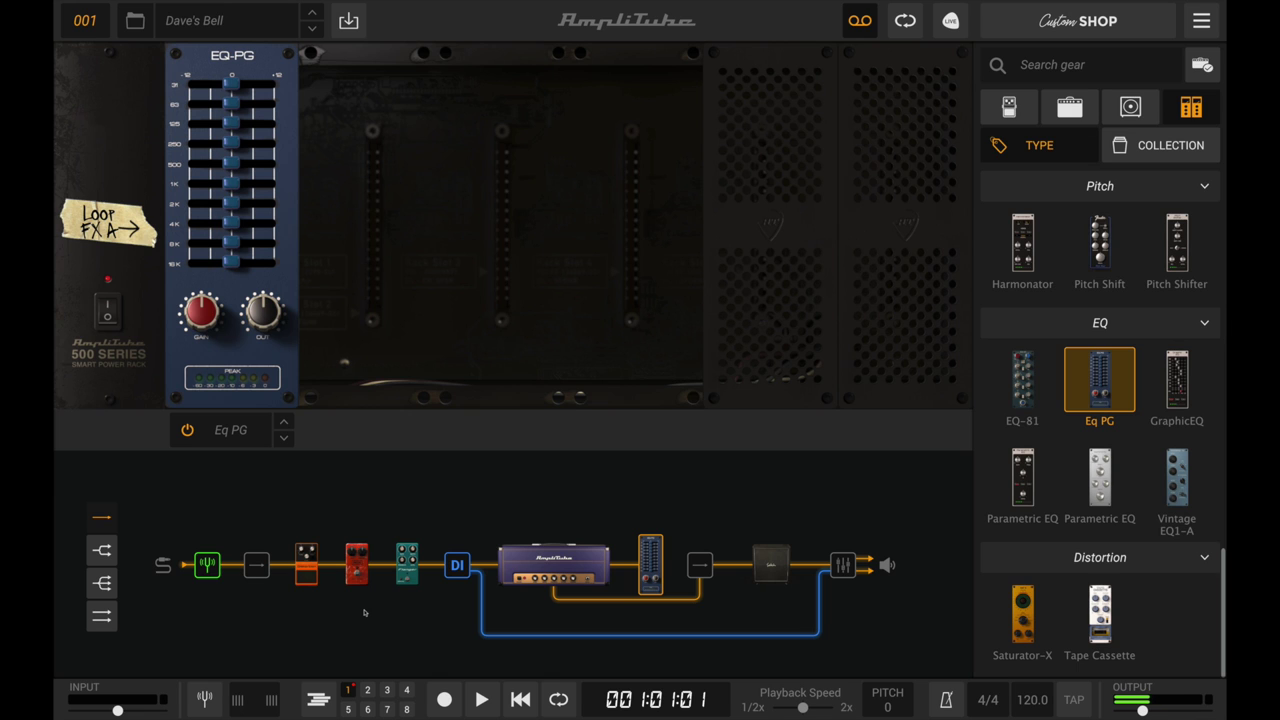
drag(407, 565, 795, 565)
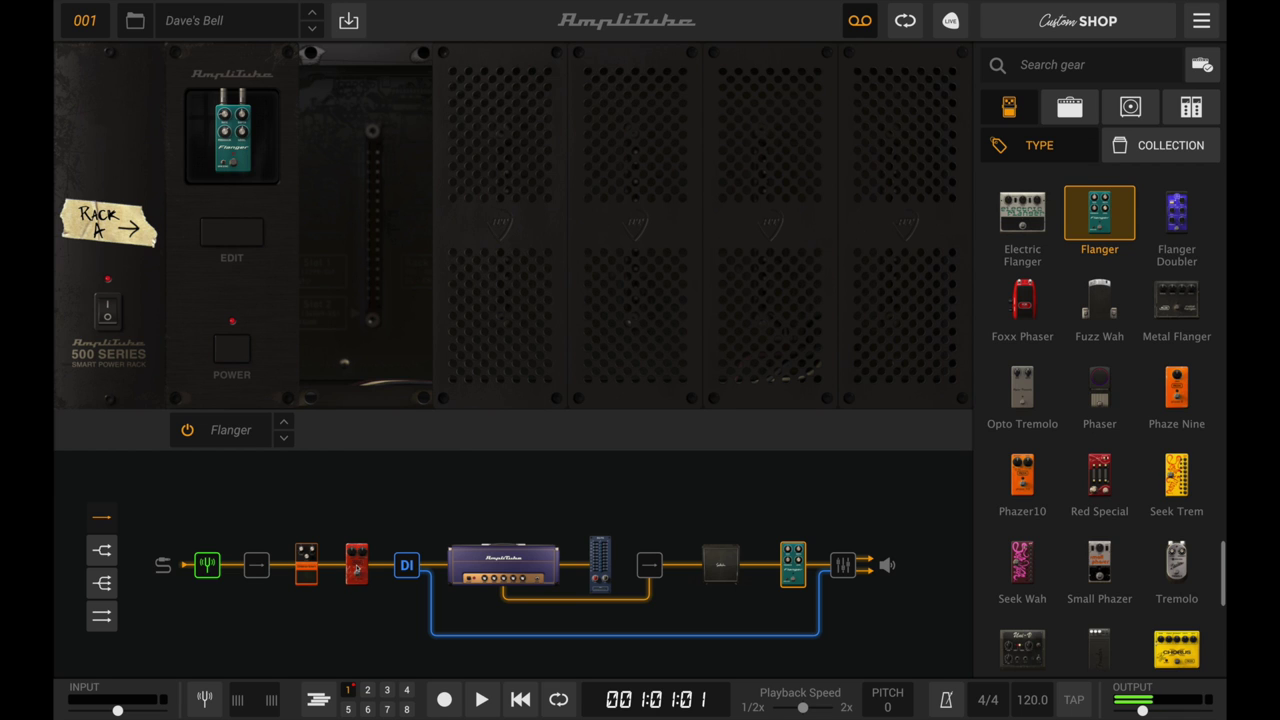
drag(357, 569, 448, 624)
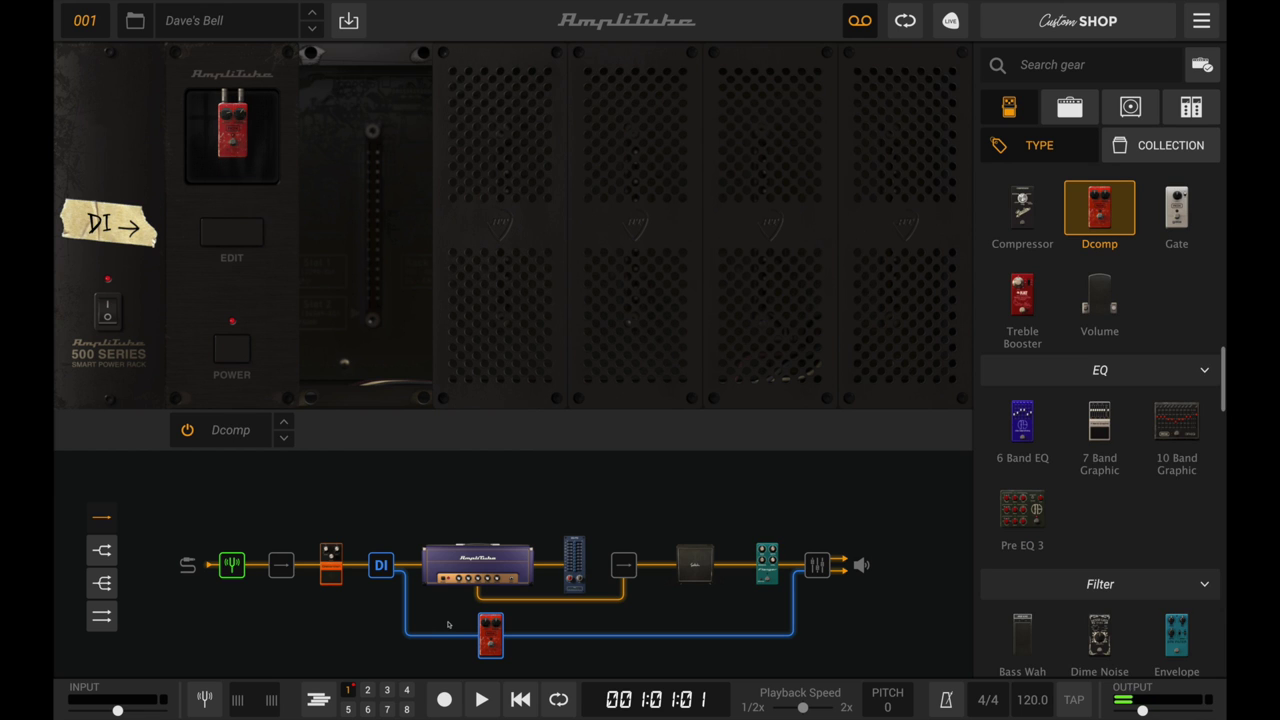
click(1194, 110)
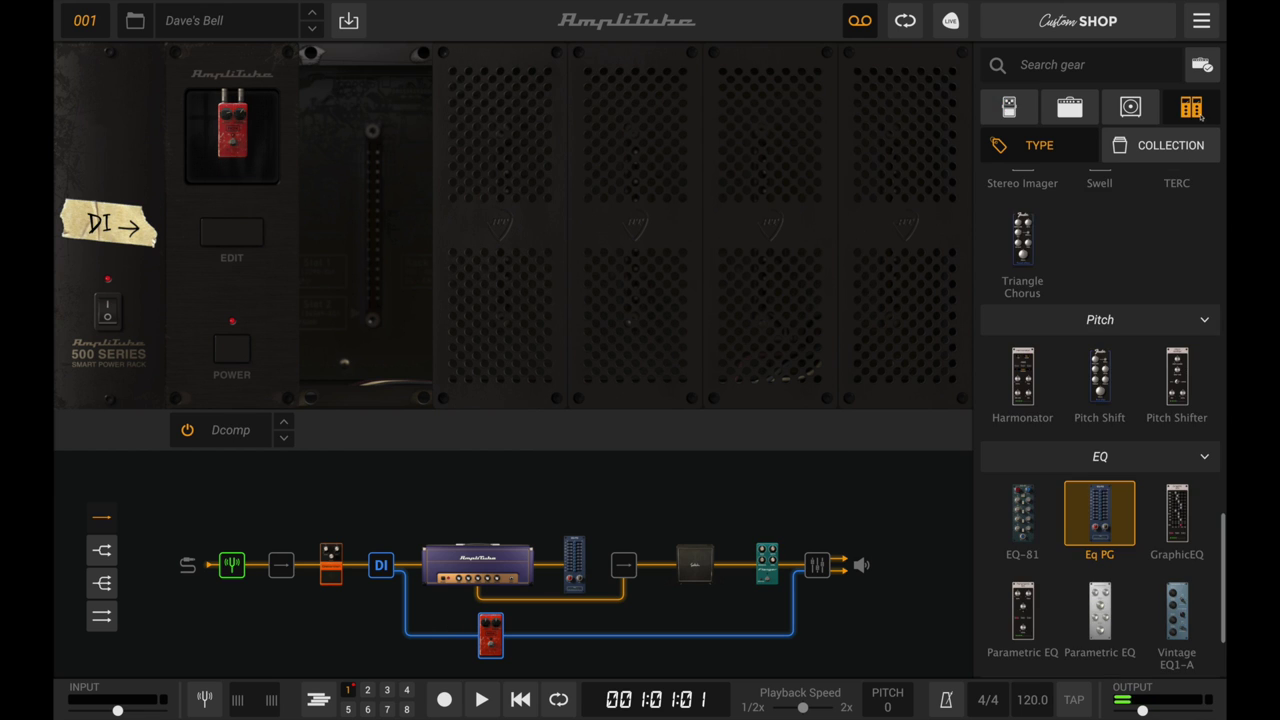
drag(1176, 615, 842, 565)
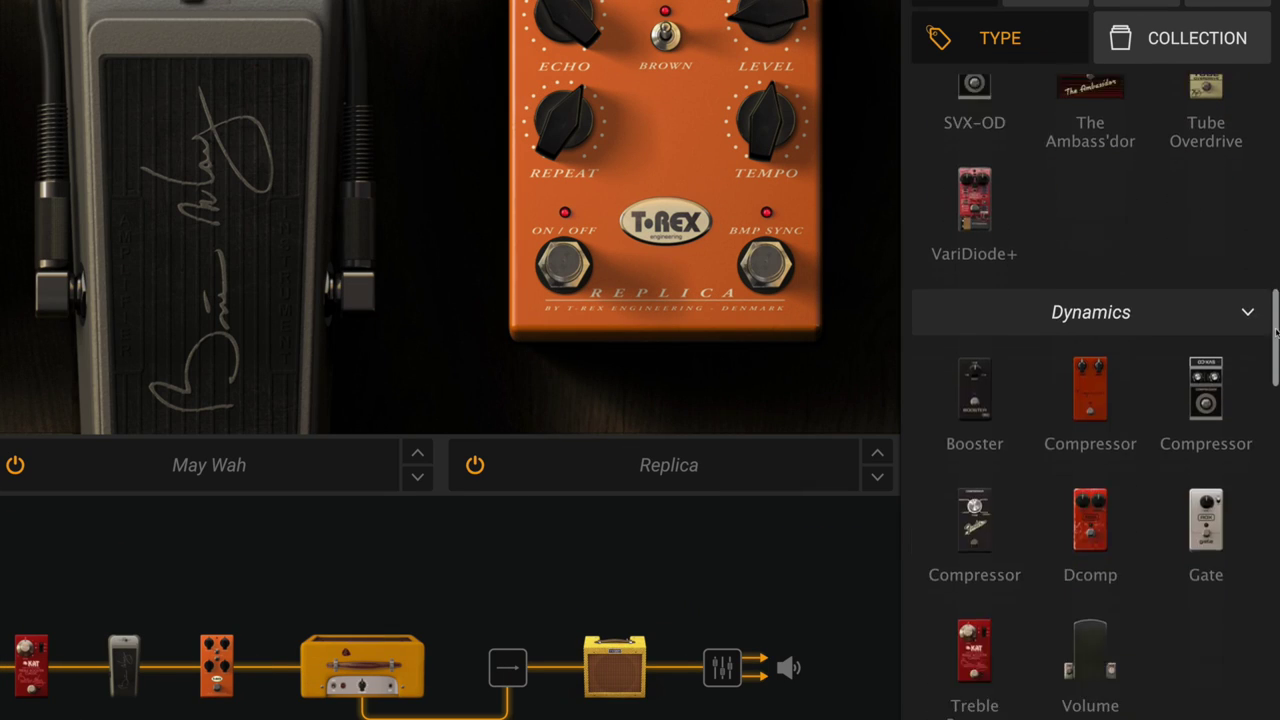
Step: Raise the Formant filter's morph amount and set the cabinet room to Bathroom
drag(1276, 560, 1277, 325)
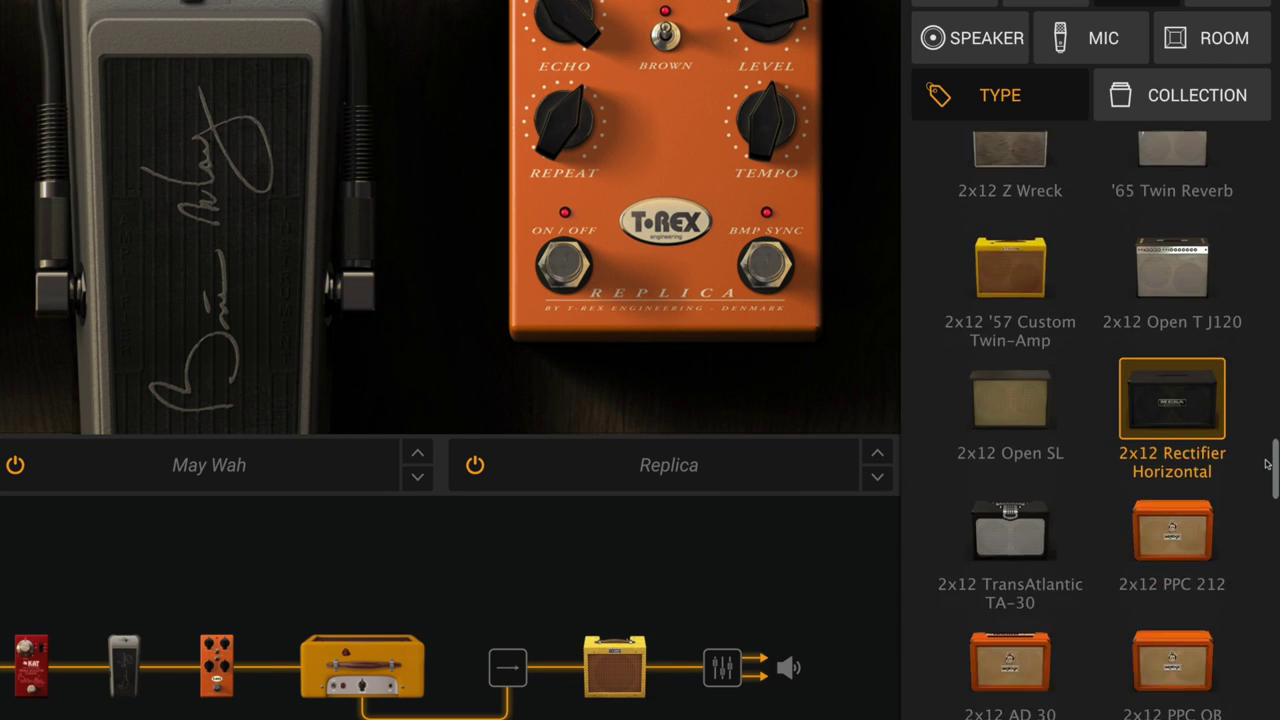
scroll(1248, 485, up, 5)
scroll(1248, 485, up, 5)
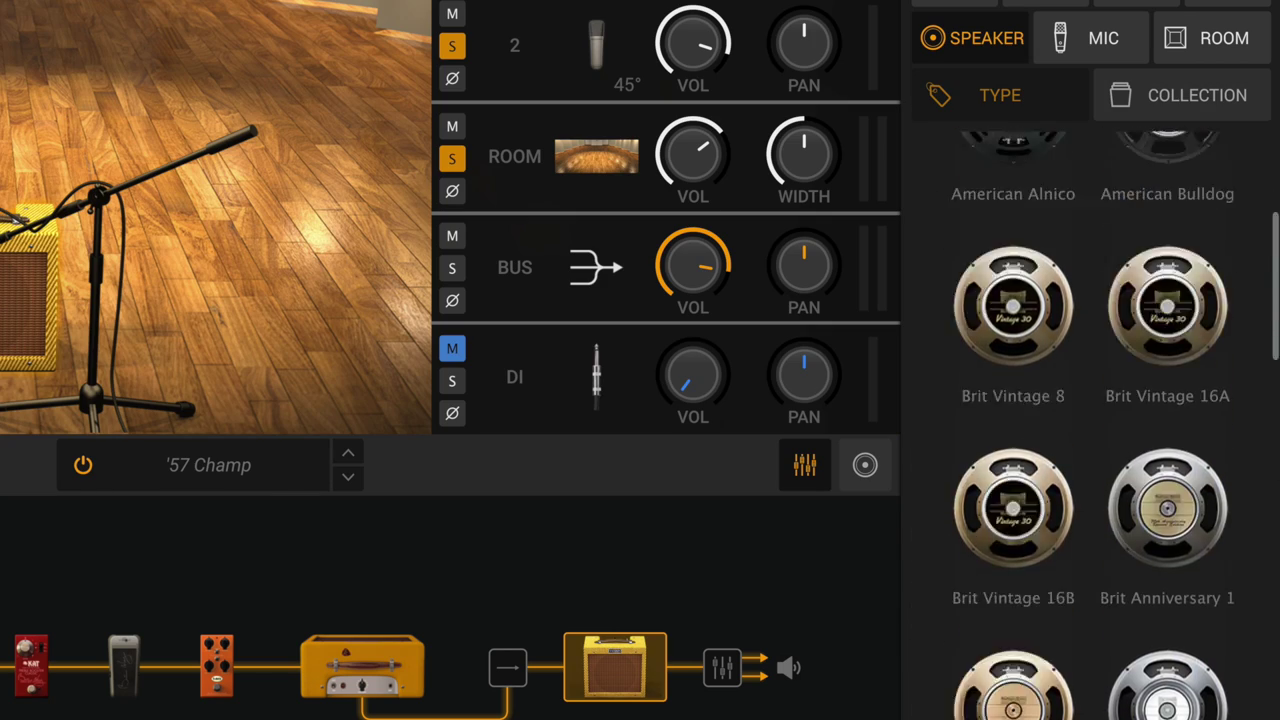
click(1103, 38)
scroll(1248, 485, down, 5)
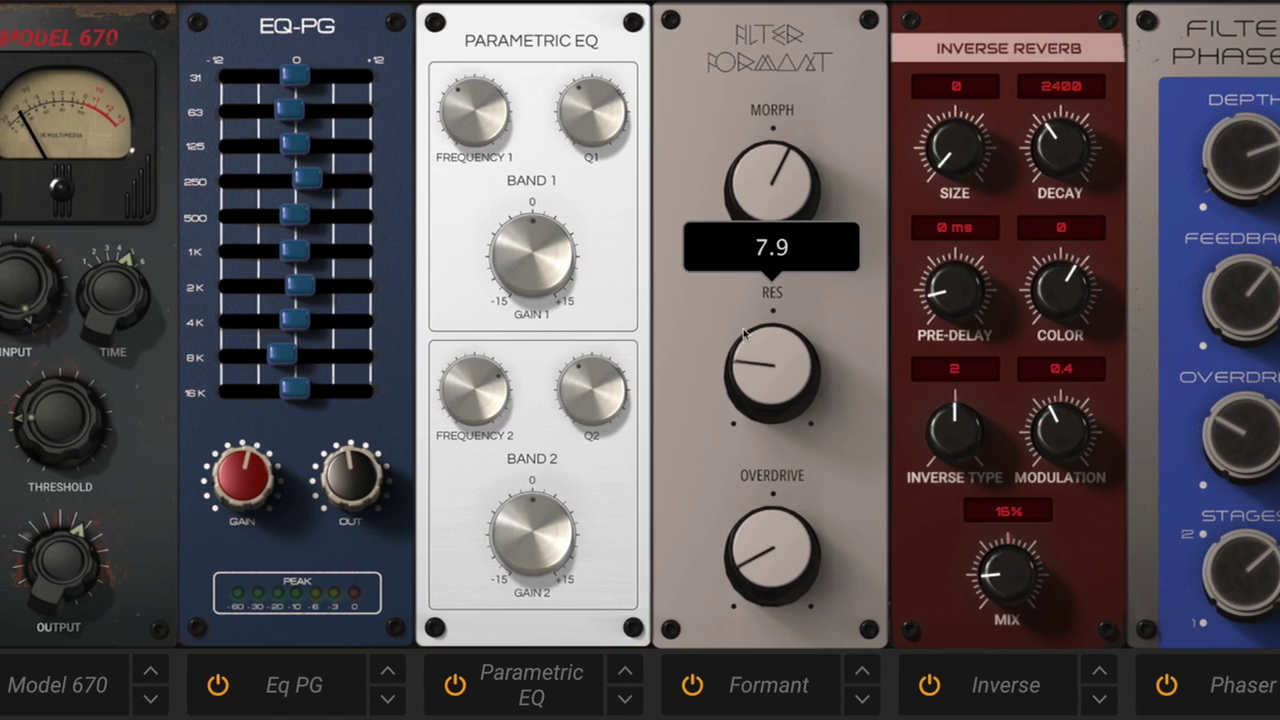
drag(790, 200, 790, 193)
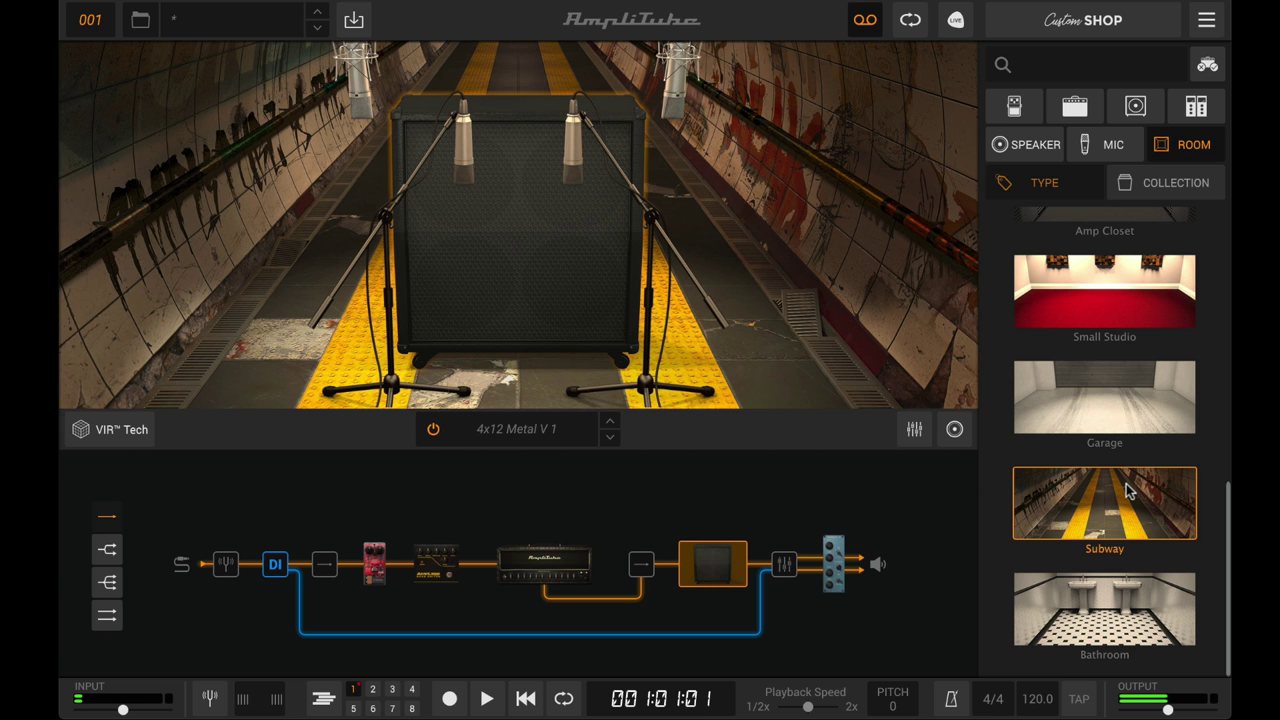
click(1118, 610)
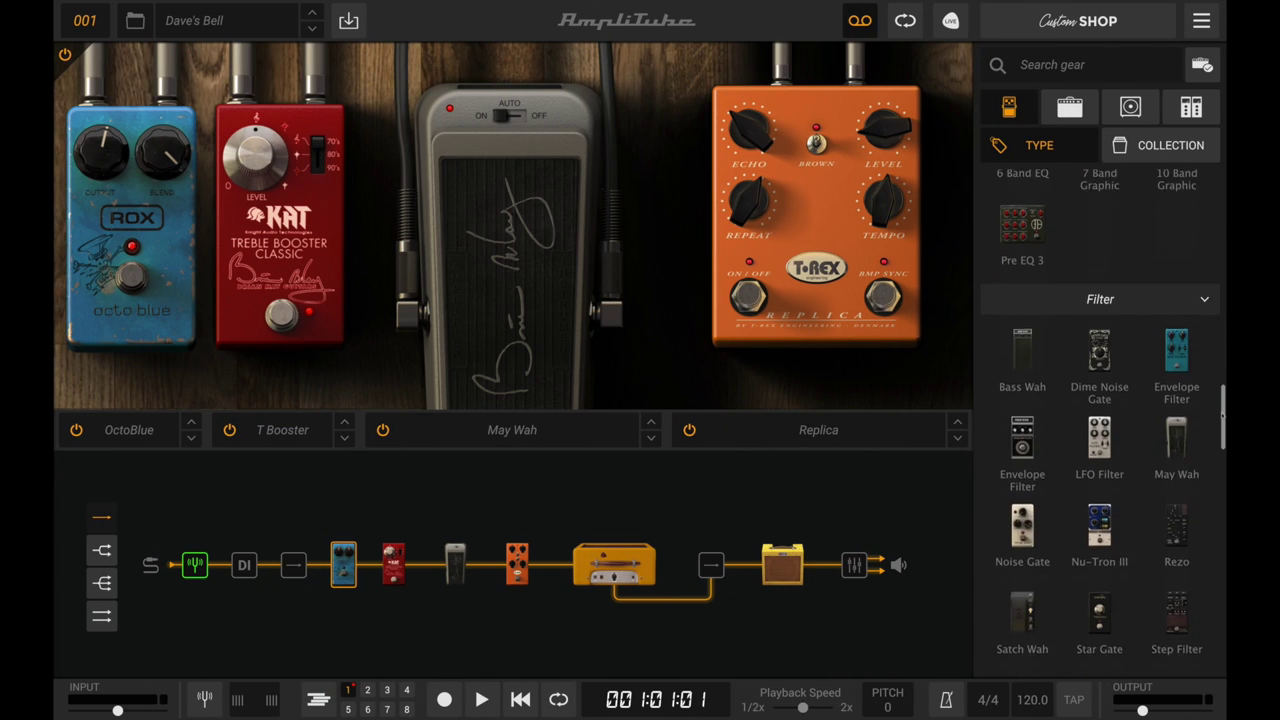
Step: Browse the amp, cabinet, rack, pedal and collection categories, then search for 'compressor'
drag(1219, 436, 1216, 628)
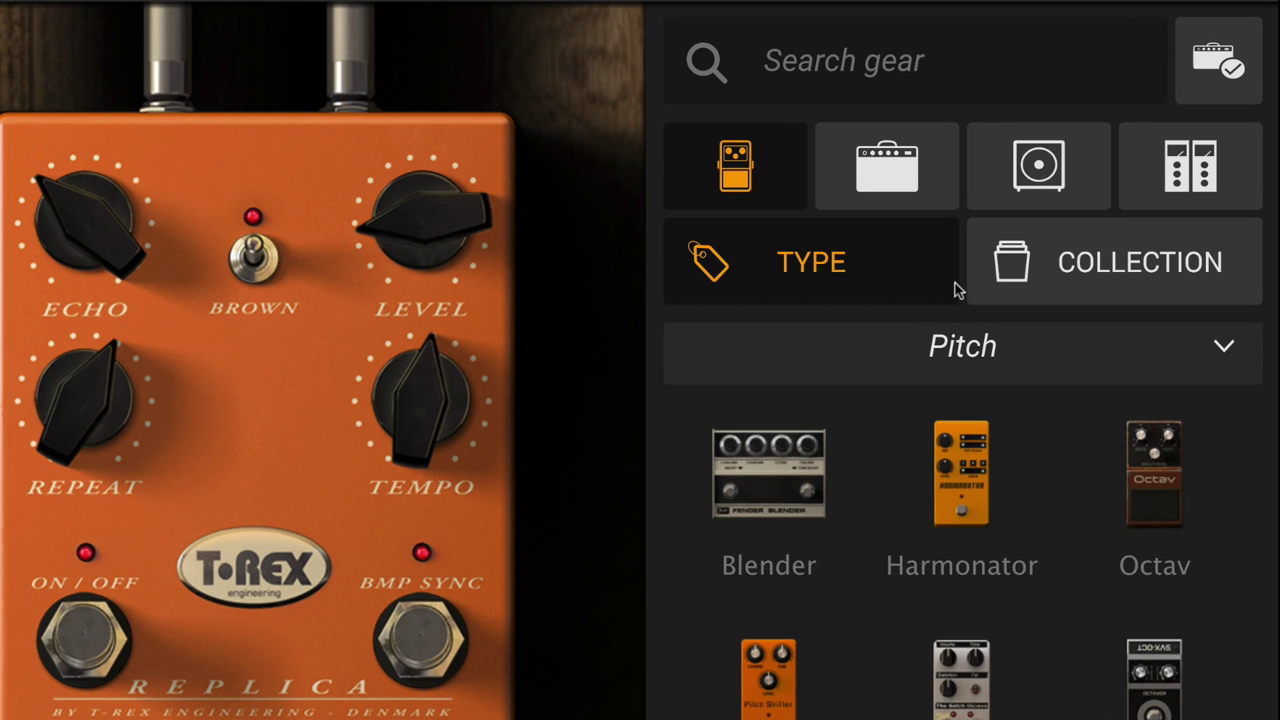
click(893, 160)
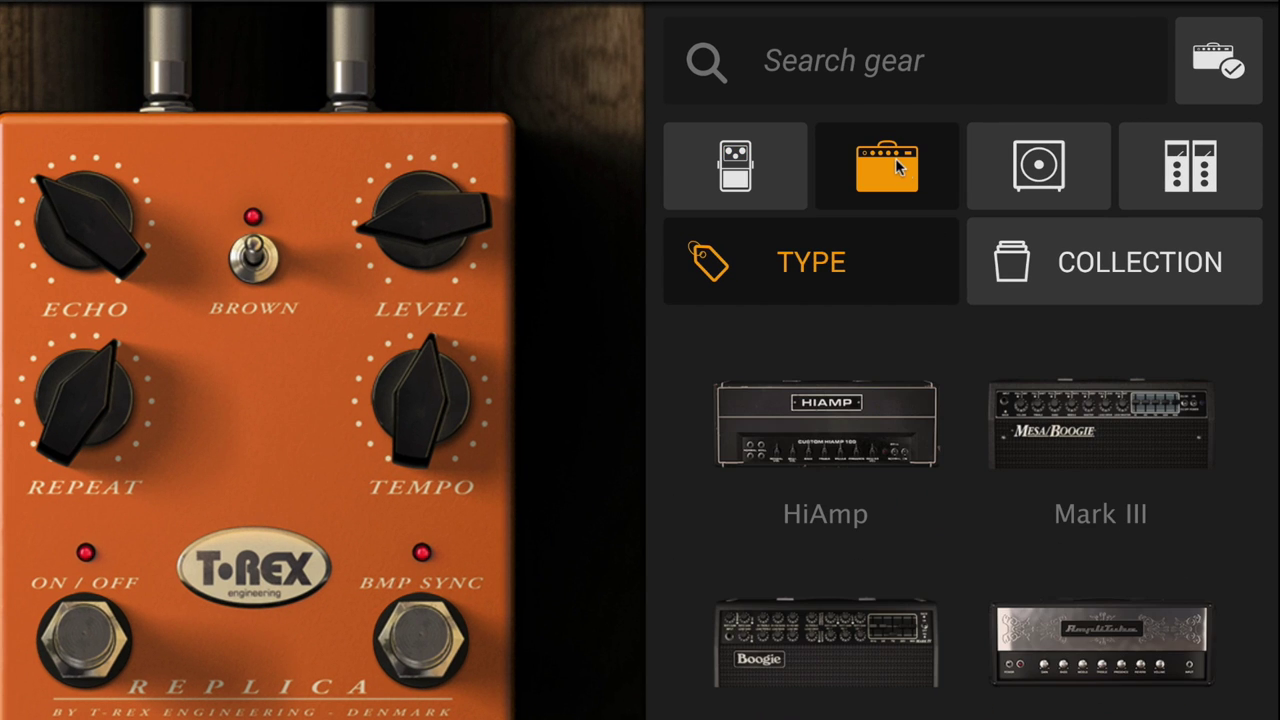
click(1061, 187)
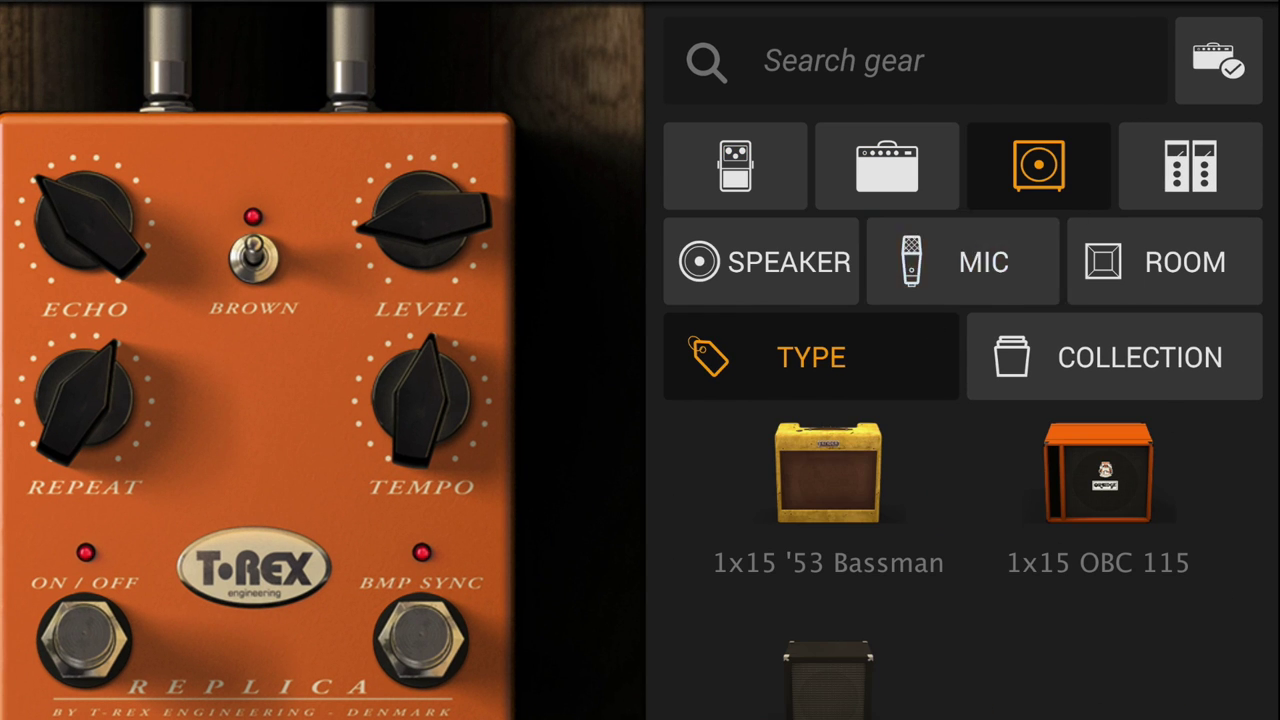
scroll(960, 550, up, 2)
scroll(960, 600, up, 5)
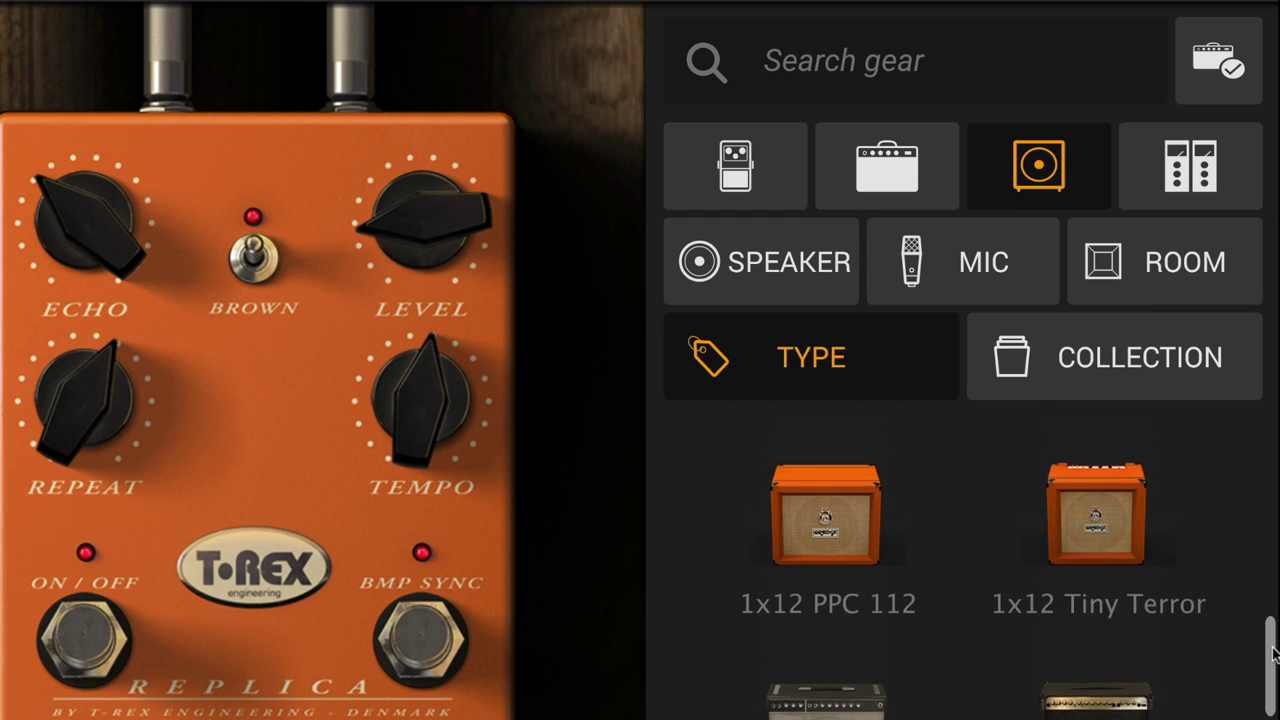
click(1190, 165)
click(735, 165)
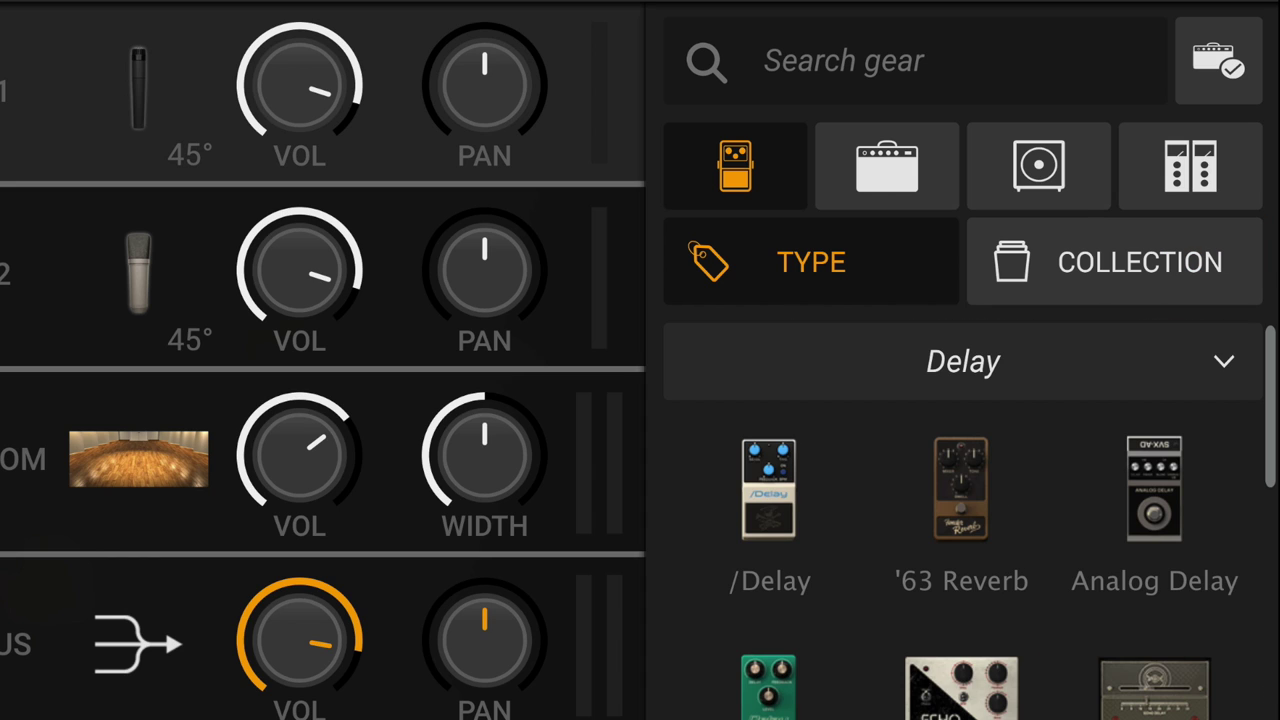
click(1192, 262)
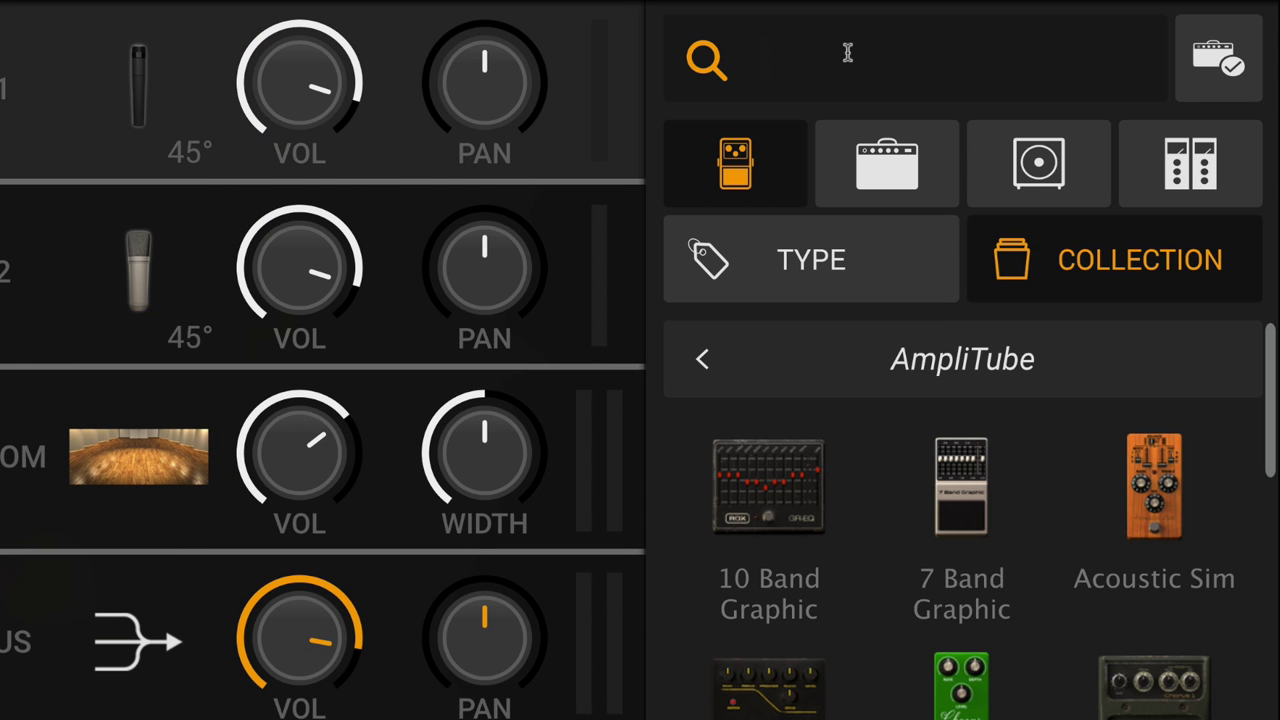
click(847, 52)
text(compressor)
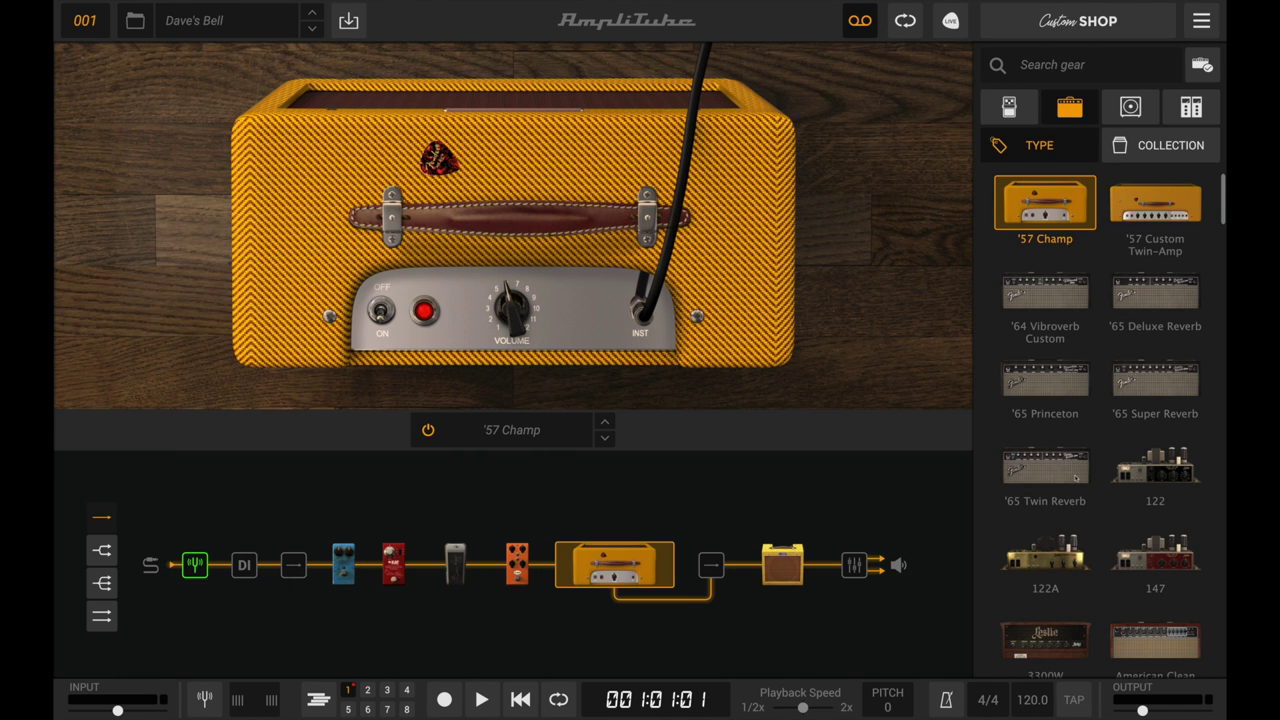
Step: Swap the amp to the '65 Twin Reverb, then to the JH Gold
drag(1075, 478, 614, 565)
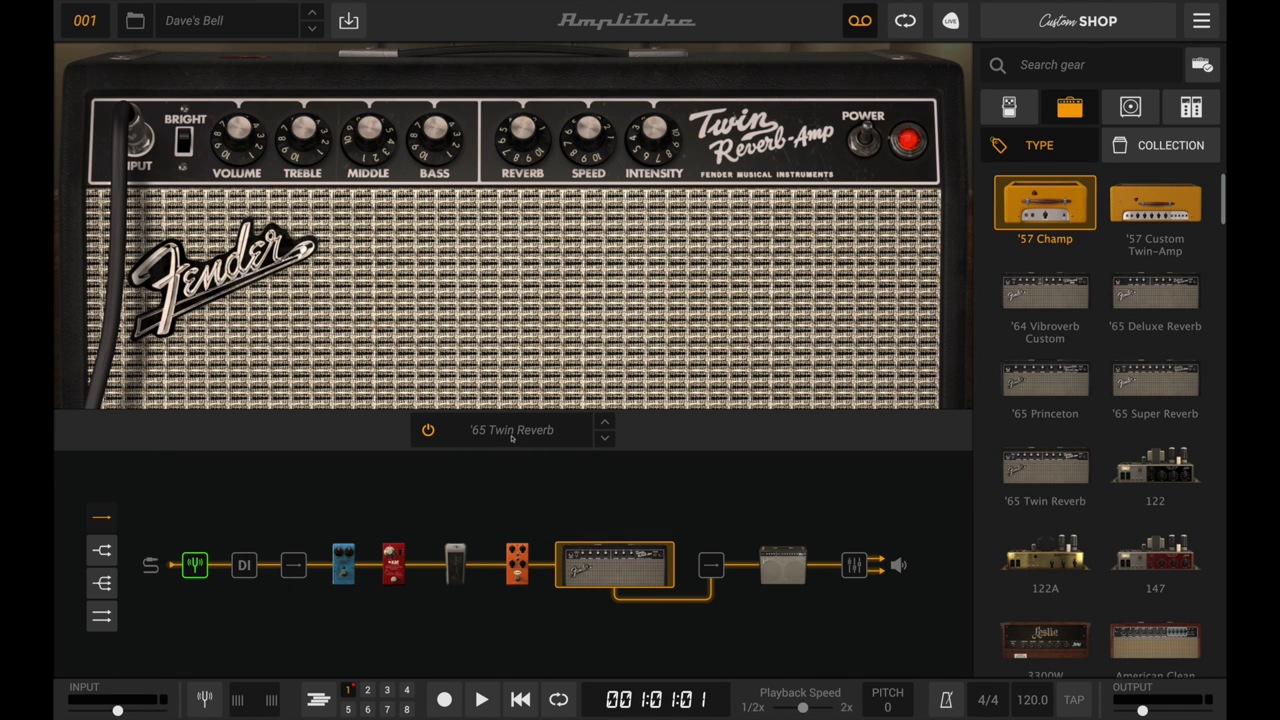
click(511, 437)
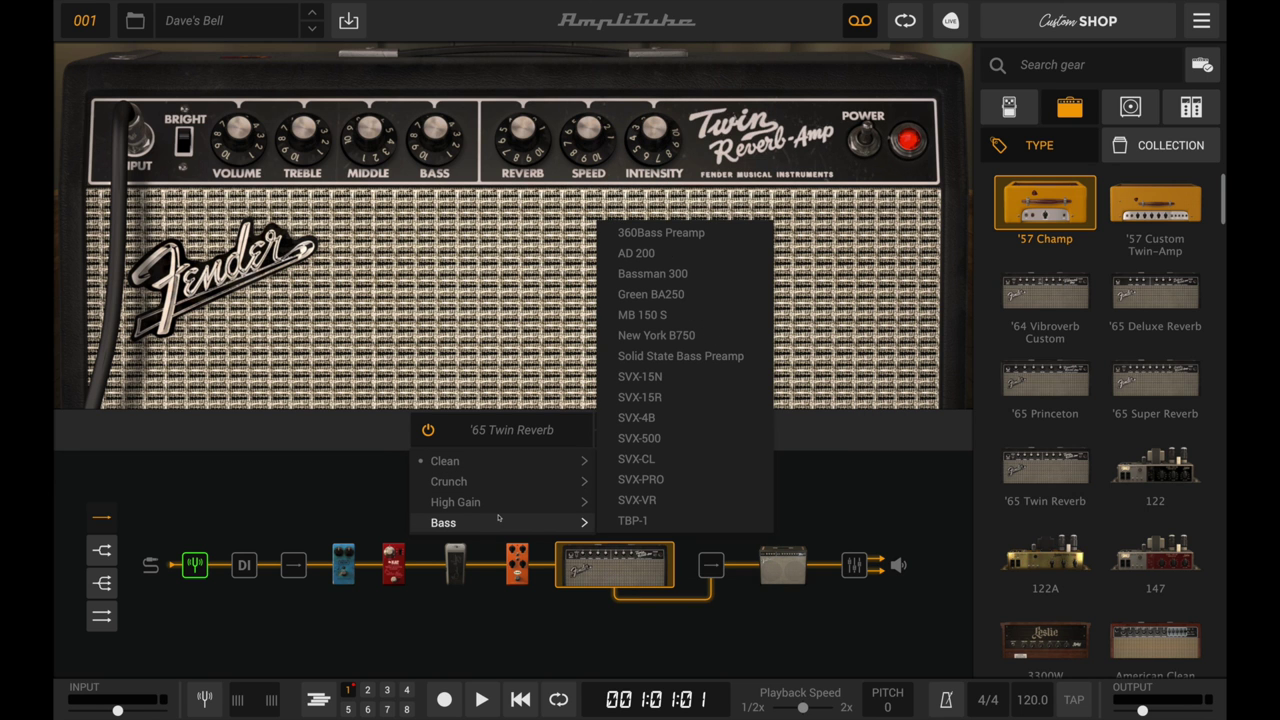
mouse_move(449, 481)
click(645, 392)
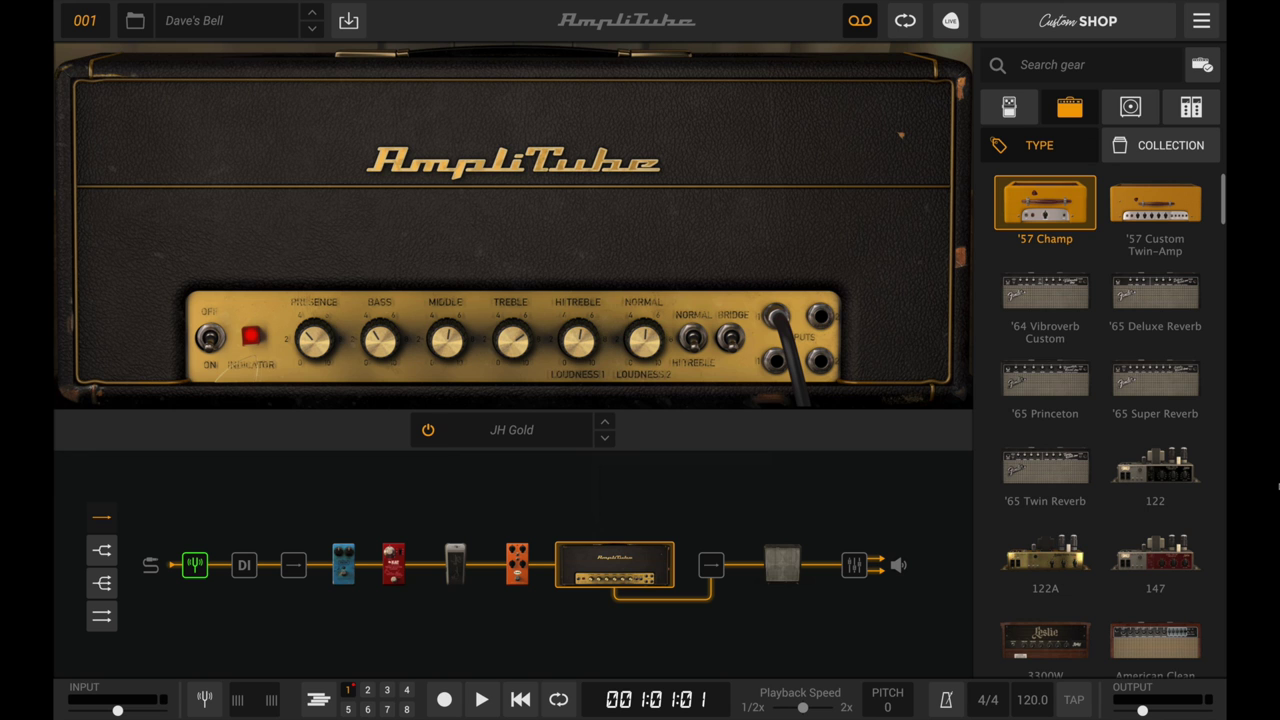
Step: Switch the amp to American Vintage B, then replace it with the JCA20H
scroll(1100, 400, down, 5)
click(1045, 400)
scroll(1110, 380, down, 2)
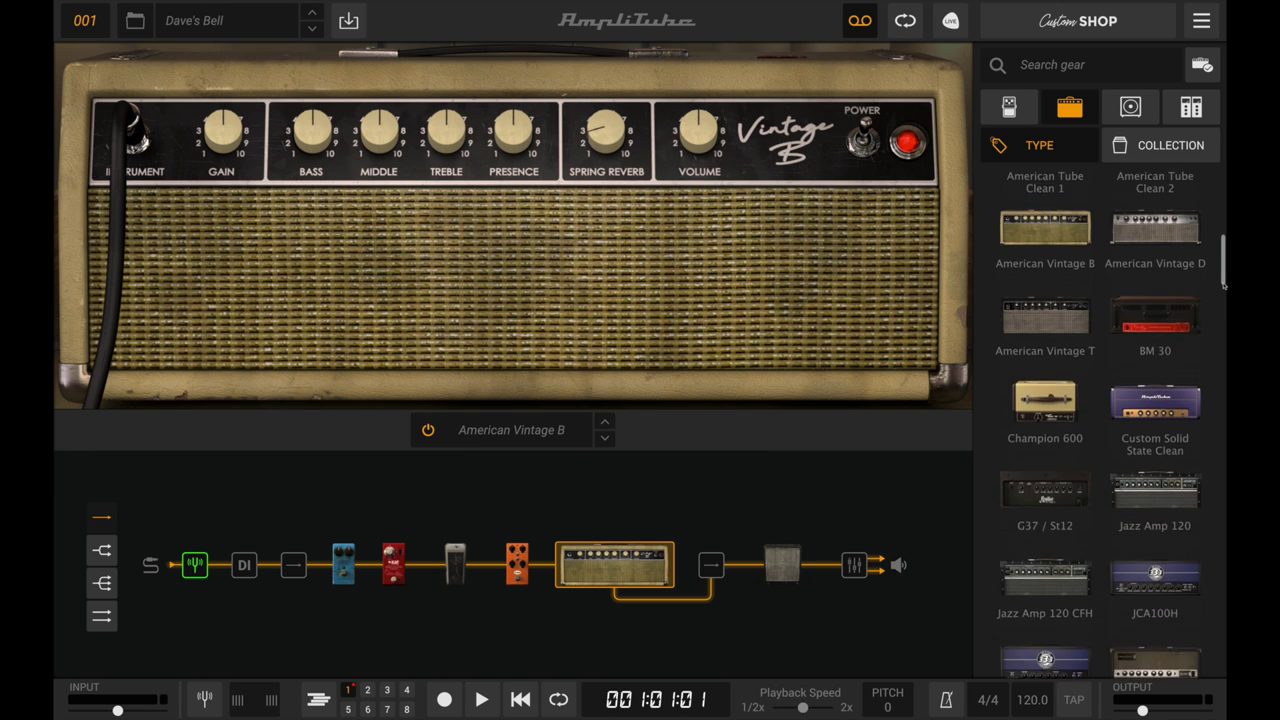
scroll(1110, 360, down, 2)
scroll(1119, 343, down, 2)
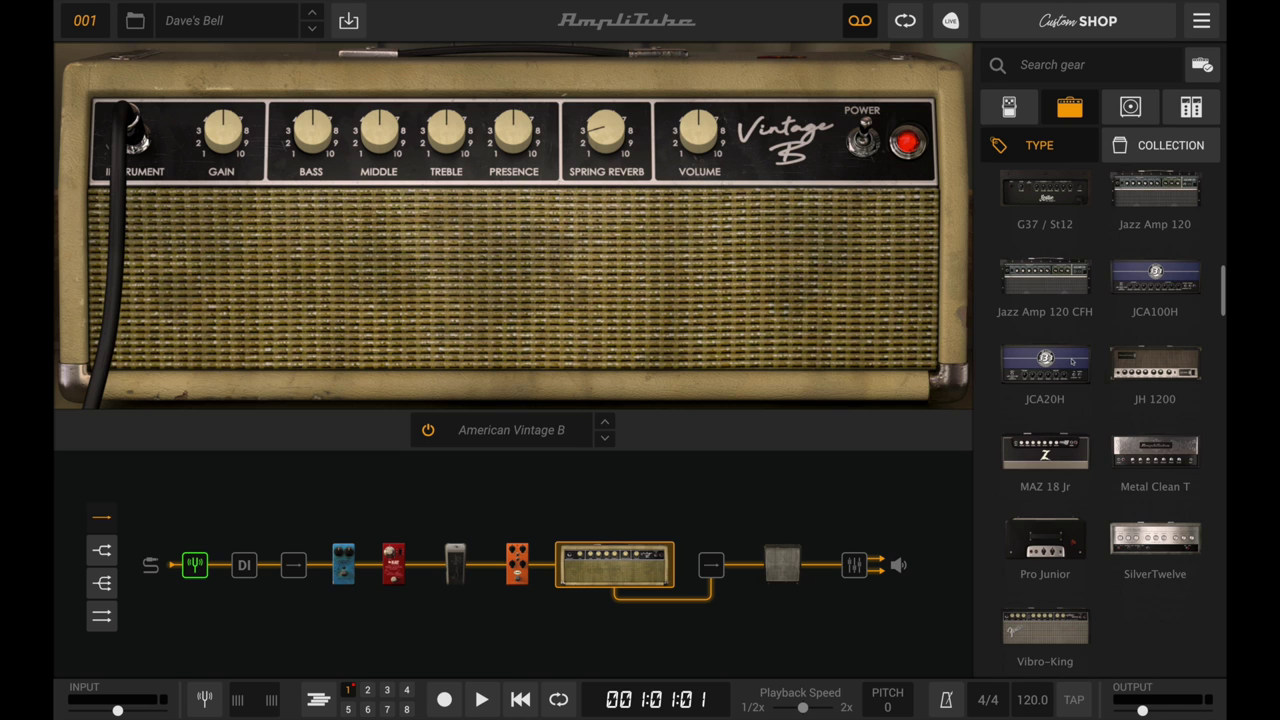
drag(1072, 360, 614, 565)
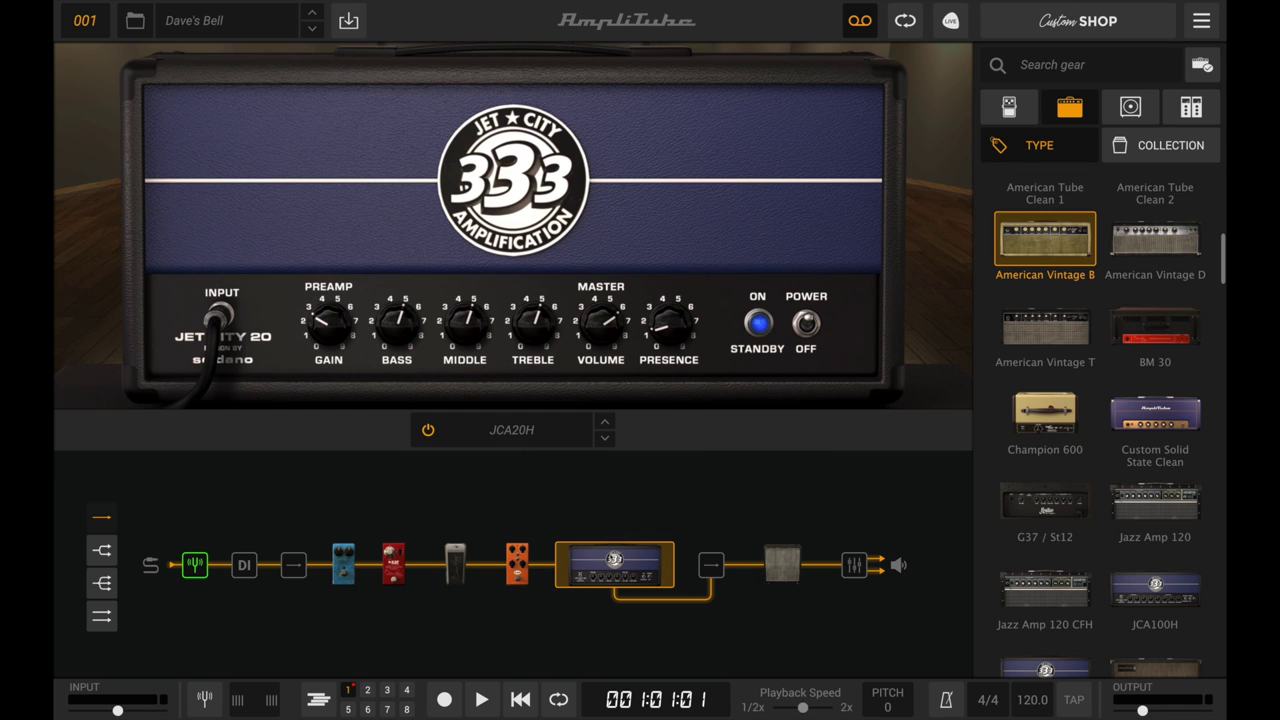
Step: Replace the OctoBlue pedal with Mudhoney and move the T Booster ahead of it
click(997, 112)
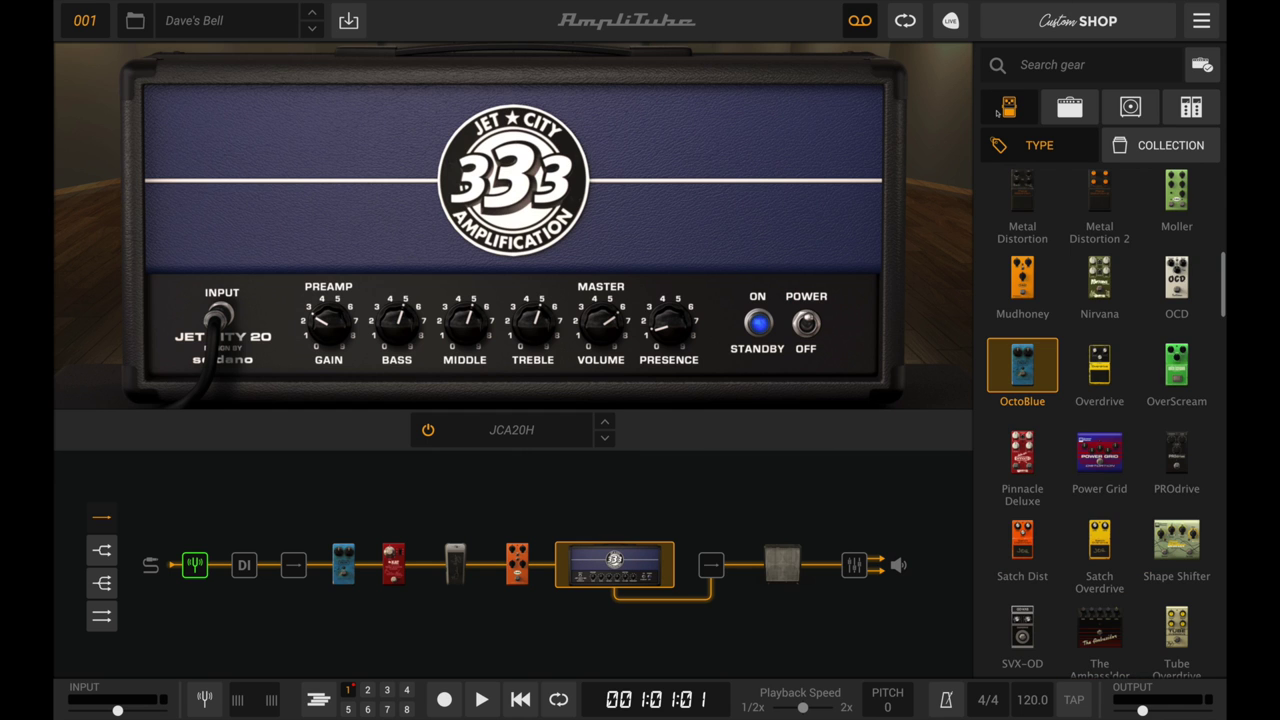
drag(1022, 280, 343, 565)
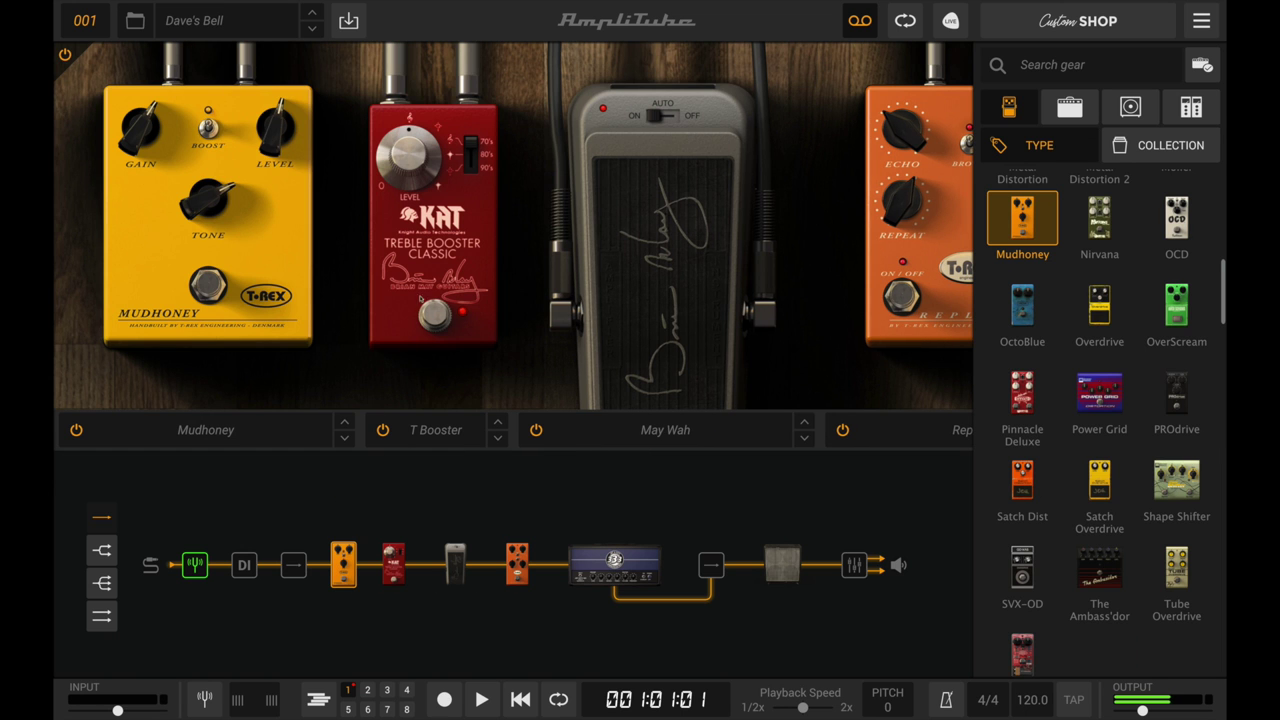
drag(420, 298, 184, 290)
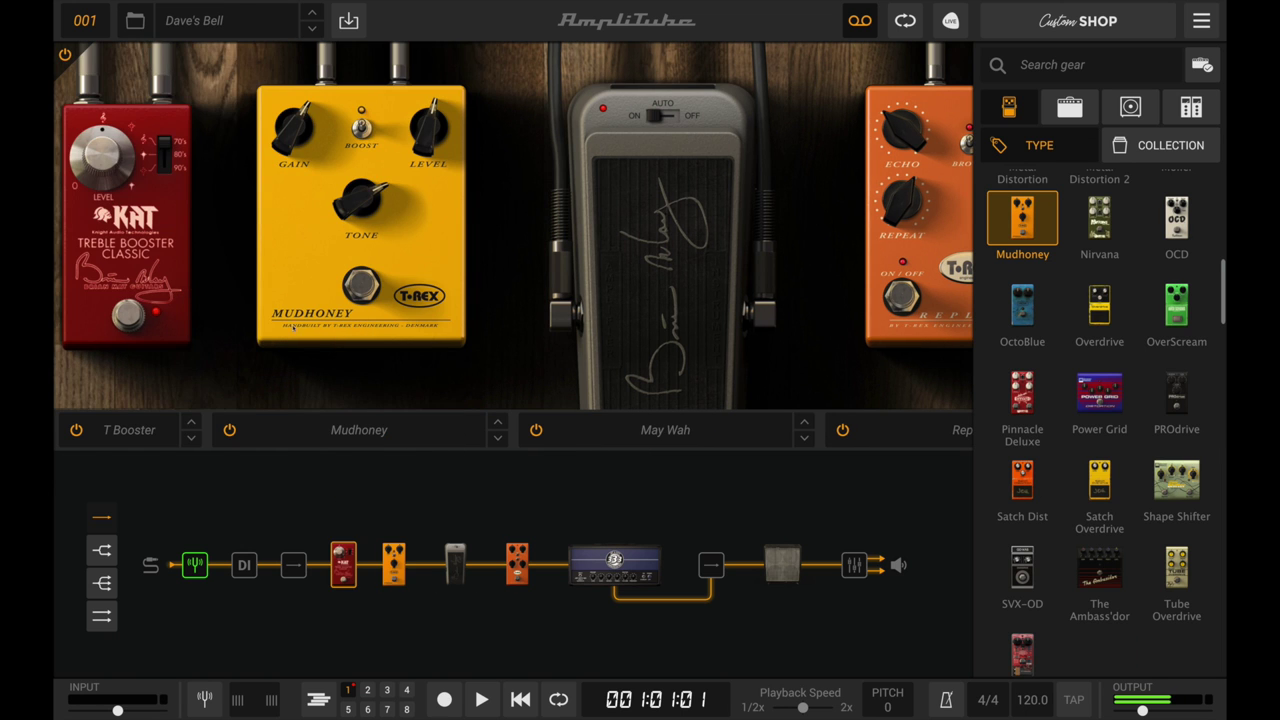